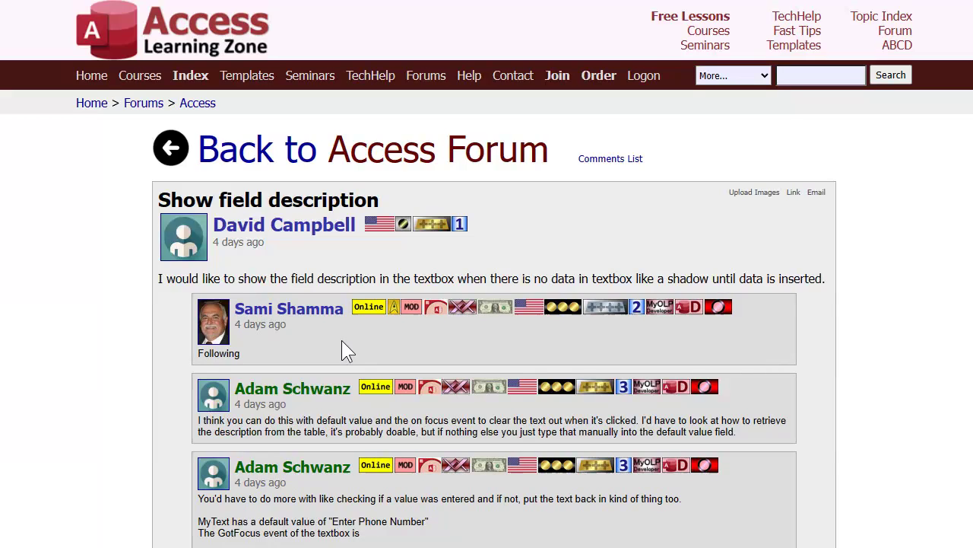
- Scroll to the forum reply about the .Format property and highlight its @;"Please enter the right name" code
{"action": "scroll", "coordinate": [342, 340], "scroll_direction": "down", "scroll_amount": 3}
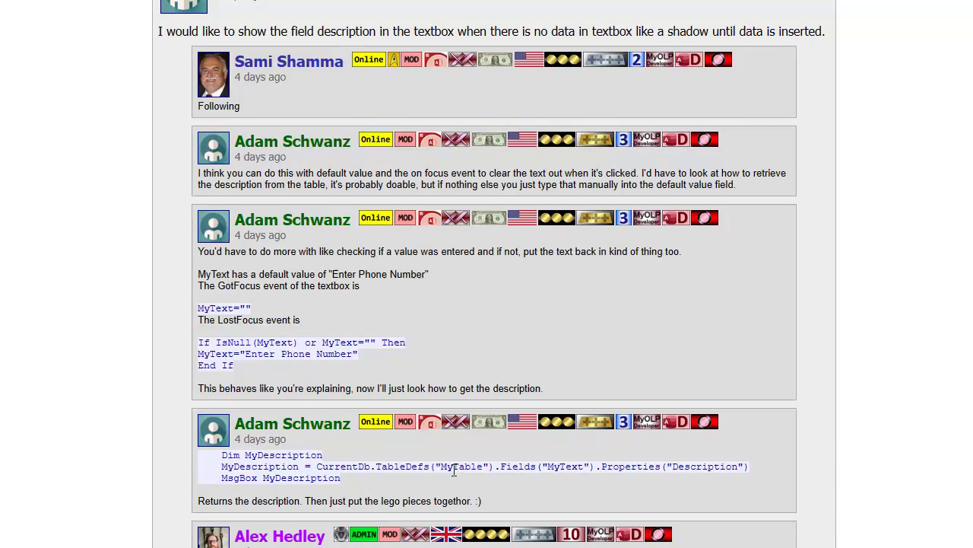
{"action": "scroll", "coordinate": [426, 334], "scroll_direction": "down", "scroll_amount": 3}
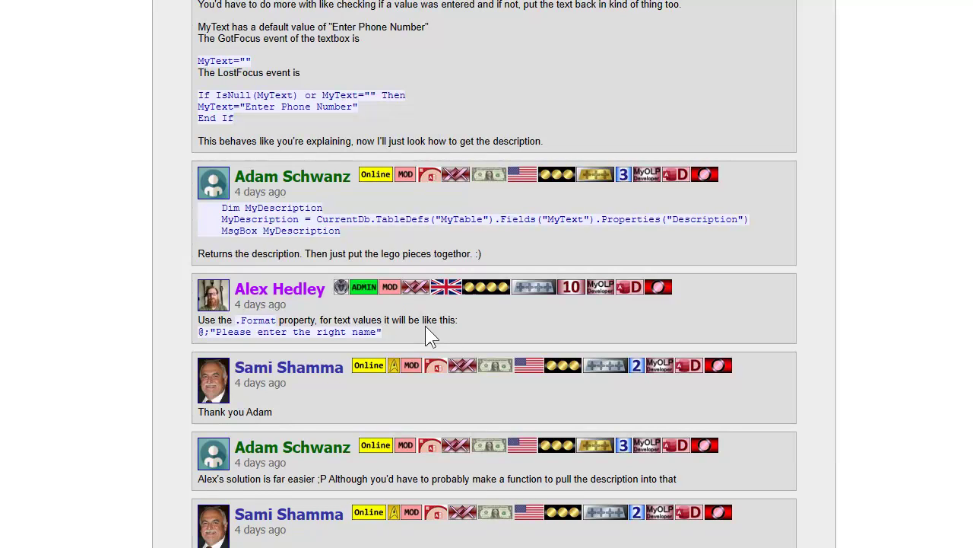
{"action": "scroll", "coordinate": [425, 325], "scroll_direction": "down", "scroll_amount": 10}
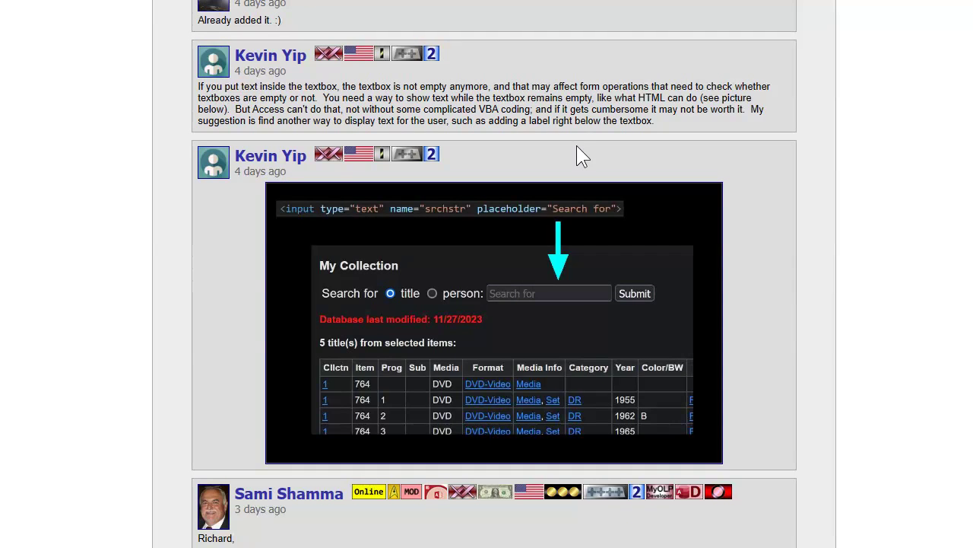
{"action": "scroll", "coordinate": [487, 314], "scroll_direction": "up", "scroll_amount": 10}
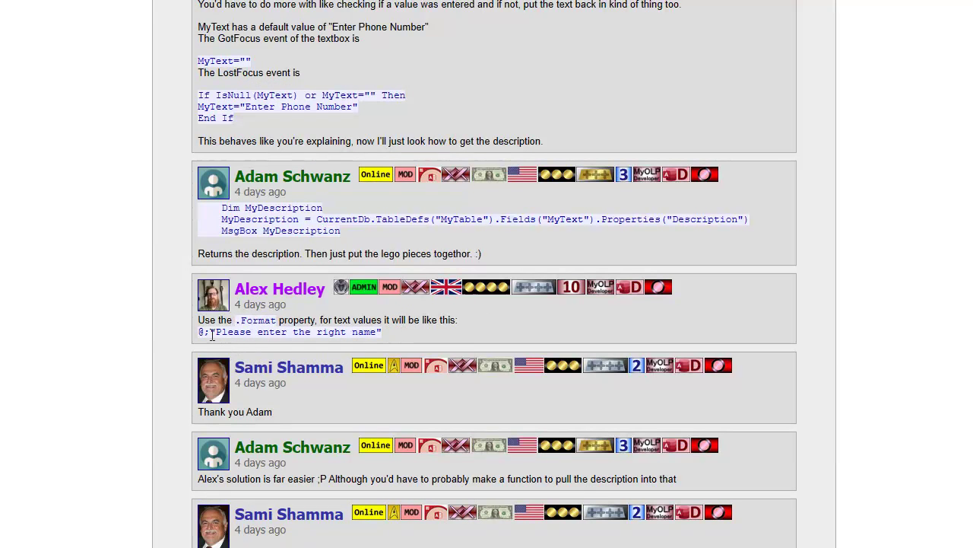
{"action": "left_click_drag", "start_coordinate": [205, 332], "coordinate": [199, 332]}
{"action": "left_click_drag", "start_coordinate": [199, 332], "coordinate": [377, 333]}
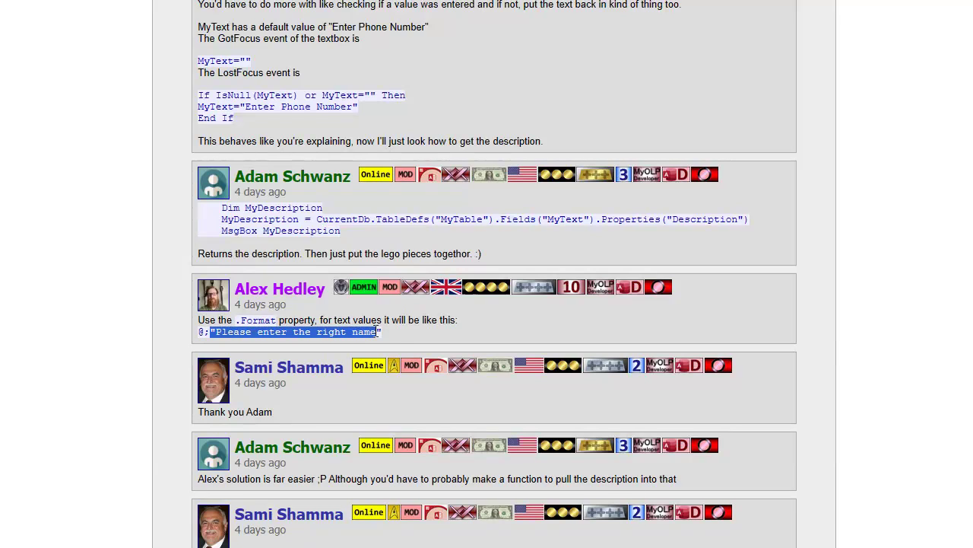
- Clear the highlight from the .Format code line in the forum reply
{"action": "left_click", "coordinate": [387, 332]}
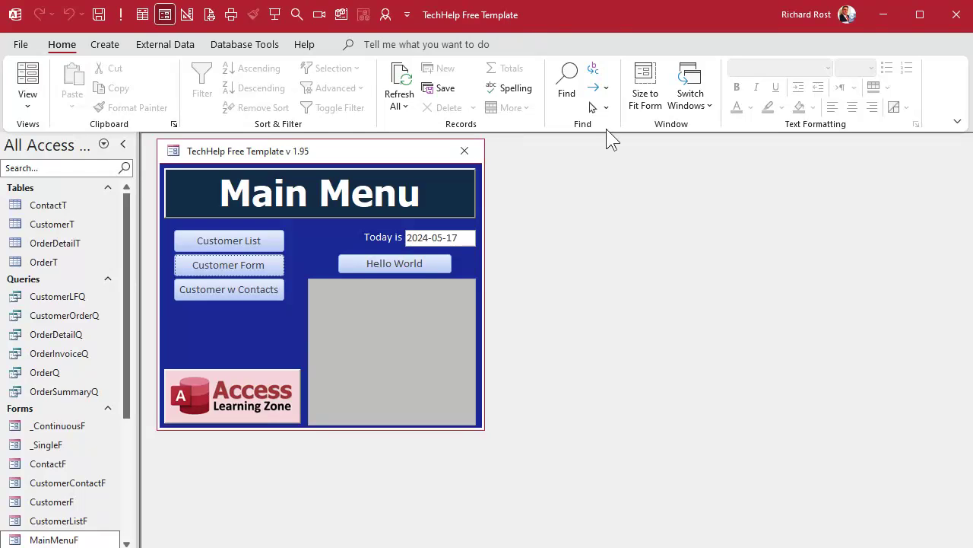
- Open the Customers form in Design View with the property sheet hidden and the window enlarged
{"action": "left_click", "coordinate": [237, 262]}
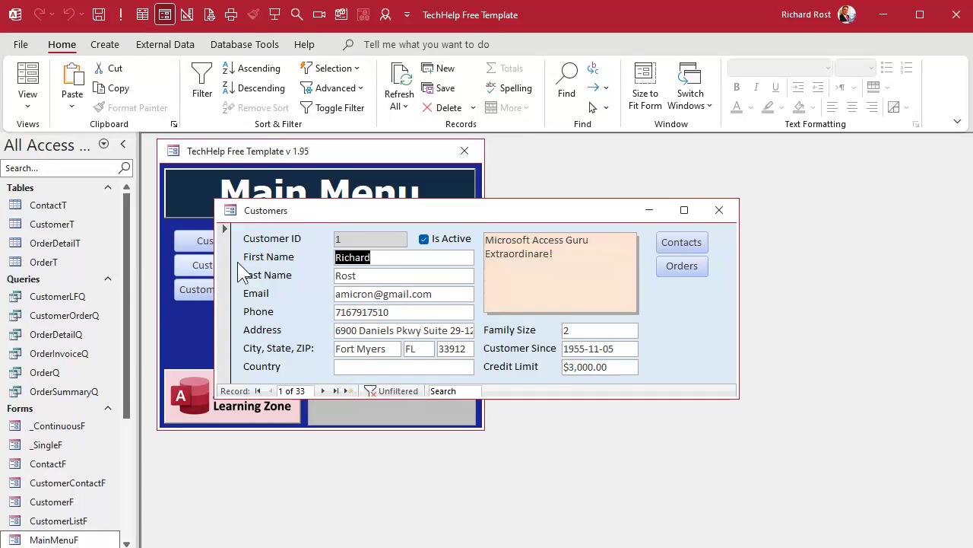
{"action": "right_click", "coordinate": [547, 218]}
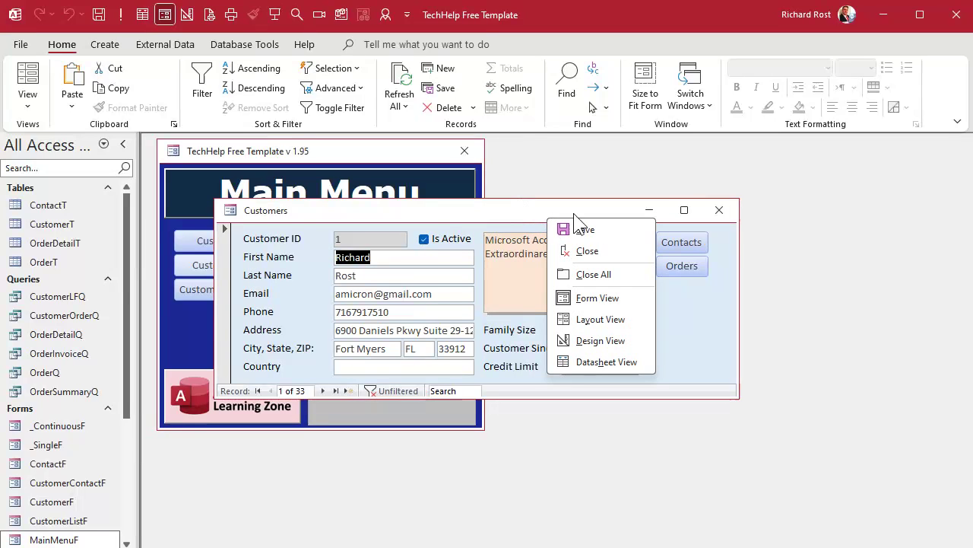
{"action": "left_click", "coordinate": [605, 340]}
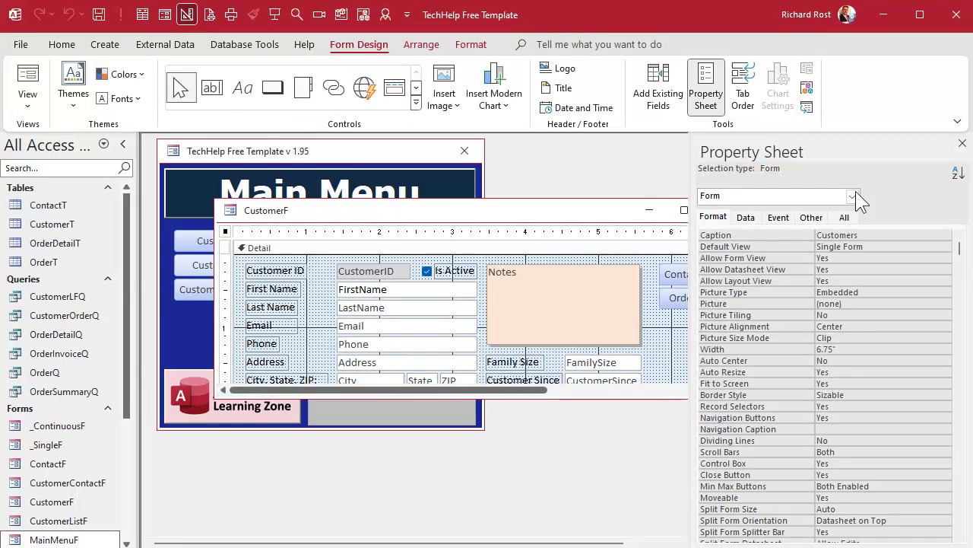
{"action": "left_click", "coordinate": [962, 143]}
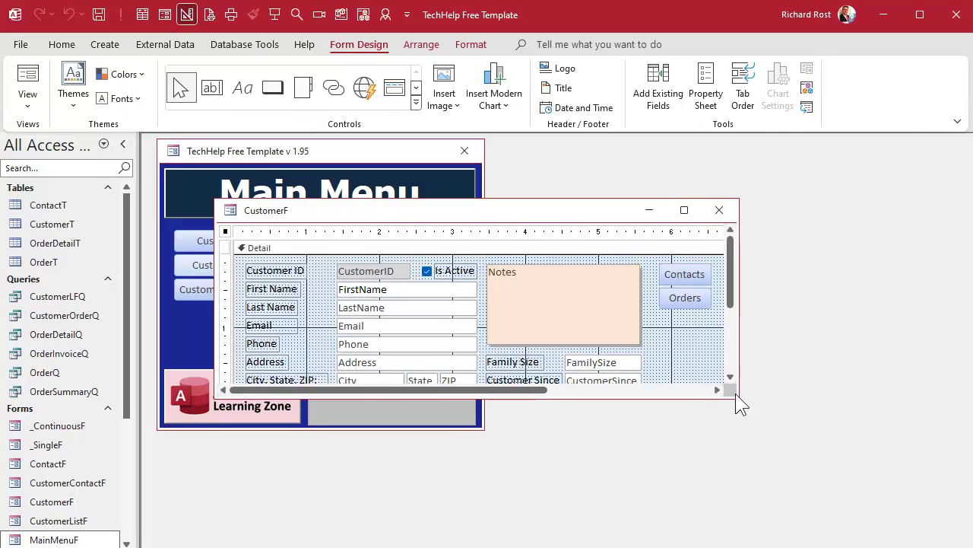
{"action": "left_click_drag", "start_coordinate": [735, 393], "coordinate": [795, 473]}
- Delete the right-hand, address and country controls, then shrink the form to fit
{"action": "left_click_drag", "start_coordinate": [505, 232], "coordinate": [704, 246]}
{"action": "key", "text": "Delete"}
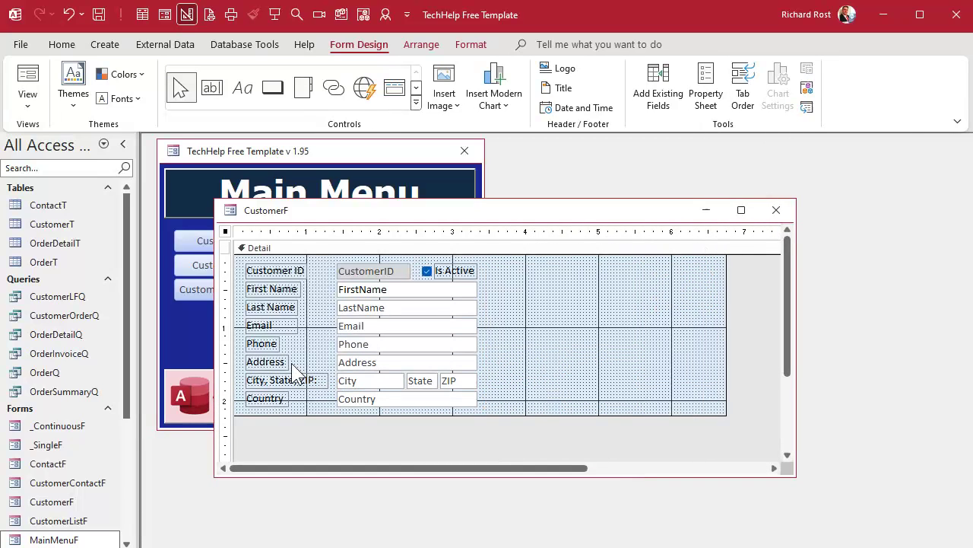
{"action": "left_click_drag", "start_coordinate": [226, 359], "coordinate": [226, 403]}
{"action": "key", "text": "Delete"}
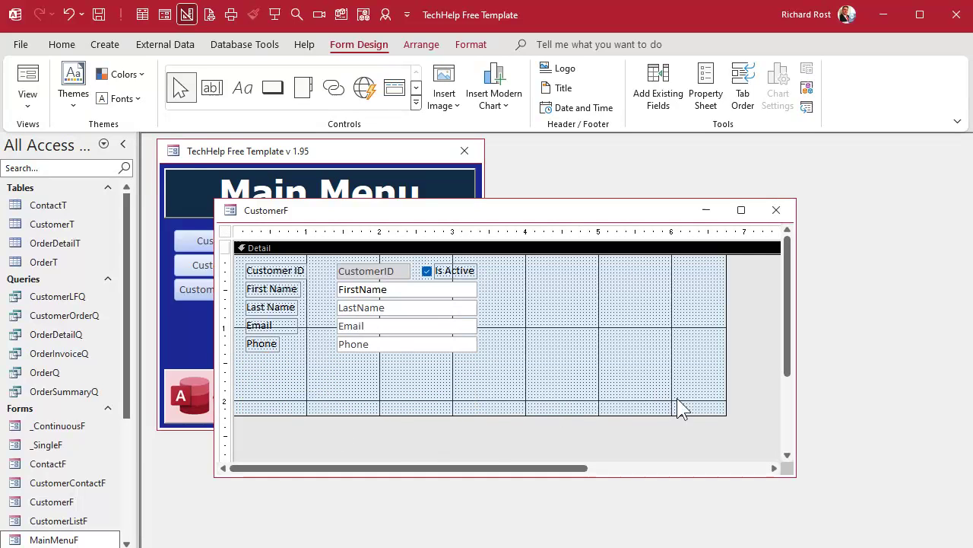
{"action": "left_click_drag", "start_coordinate": [727, 415], "coordinate": [504, 366]}
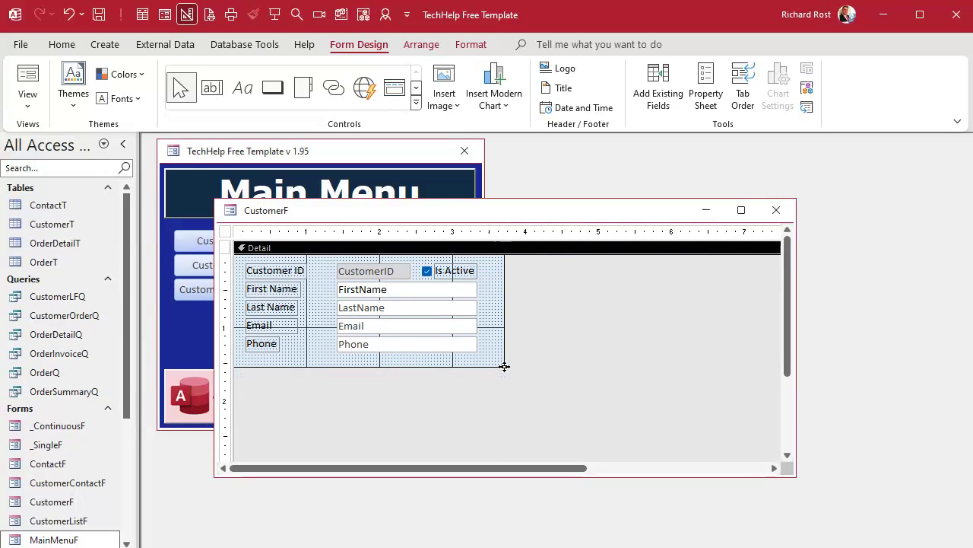
{"action": "left_click", "coordinate": [615, 330]}
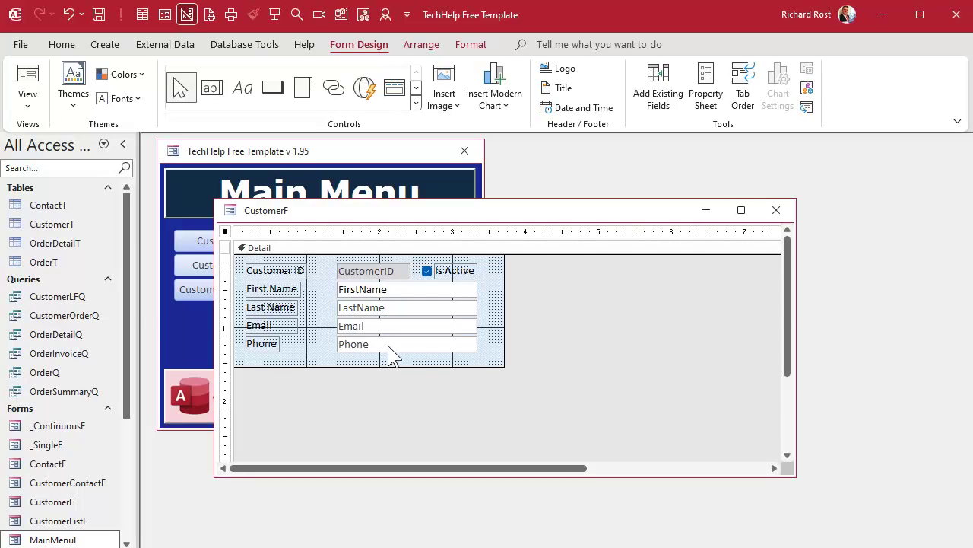
- Set FirstName's Format to @;"Enter the first name" and copy the expression from the Zoom box
{"action": "double_click", "coordinate": [385, 292]}
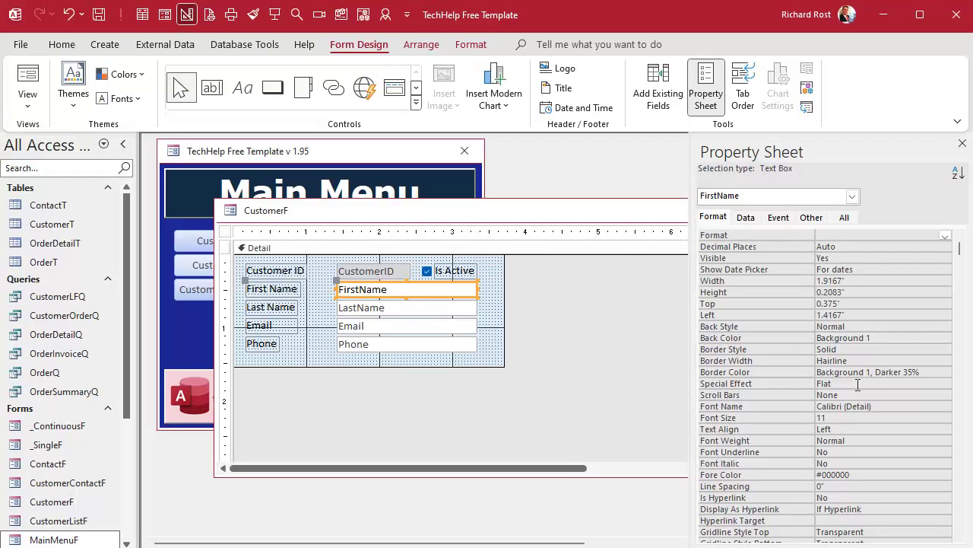
{"action": "type", "text": "@;\"Enter the first name\""}
{"action": "key", "text": "Return"}
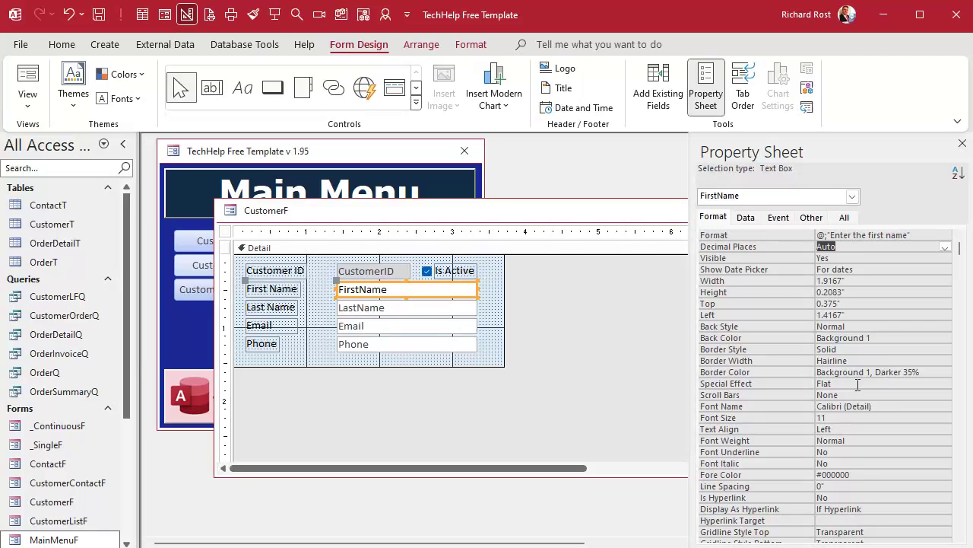
{"action": "left_click", "coordinate": [852, 236]}
{"action": "key", "text": "shift+F2"}
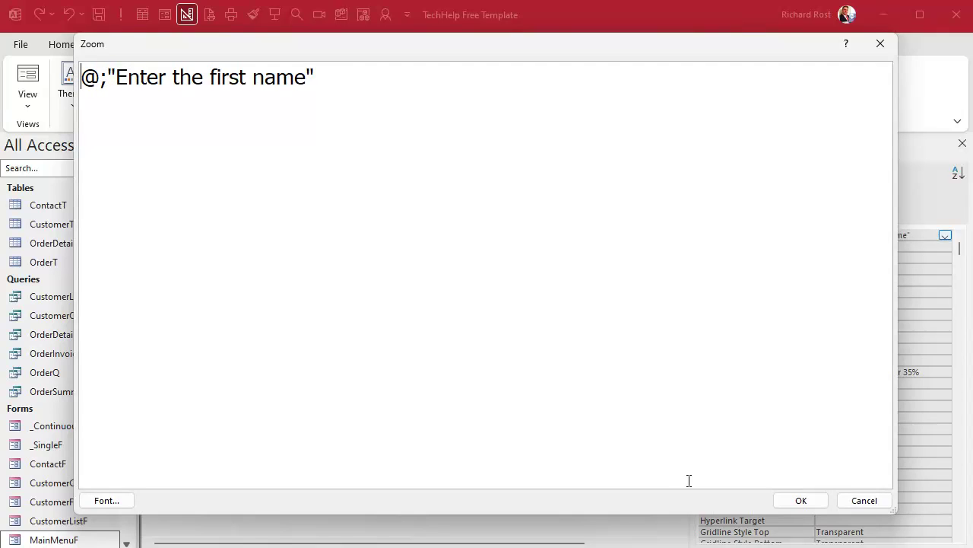
{"action": "left_click_drag", "start_coordinate": [318, 77], "coordinate": [38, 76]}
{"action": "key", "text": "ctrl+c"}
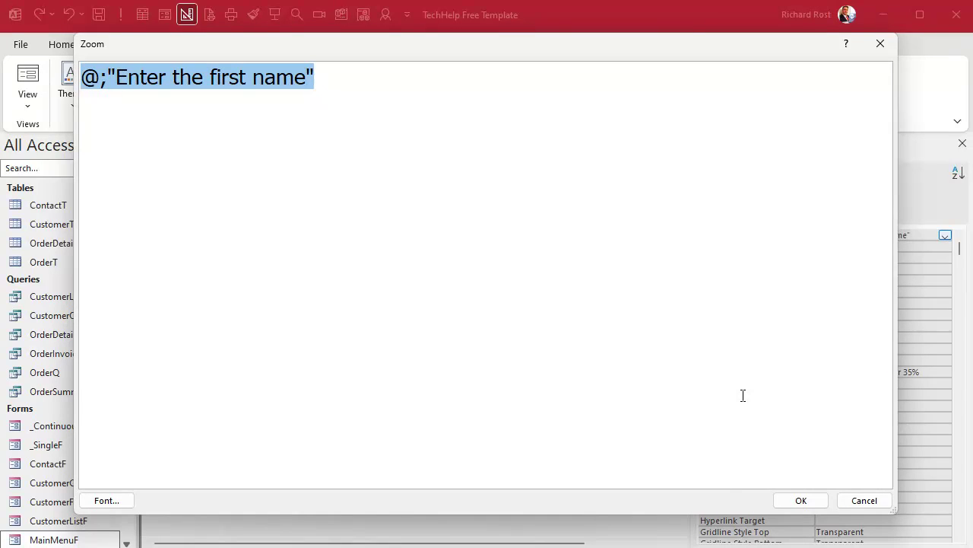
{"action": "left_click", "coordinate": [802, 500]}
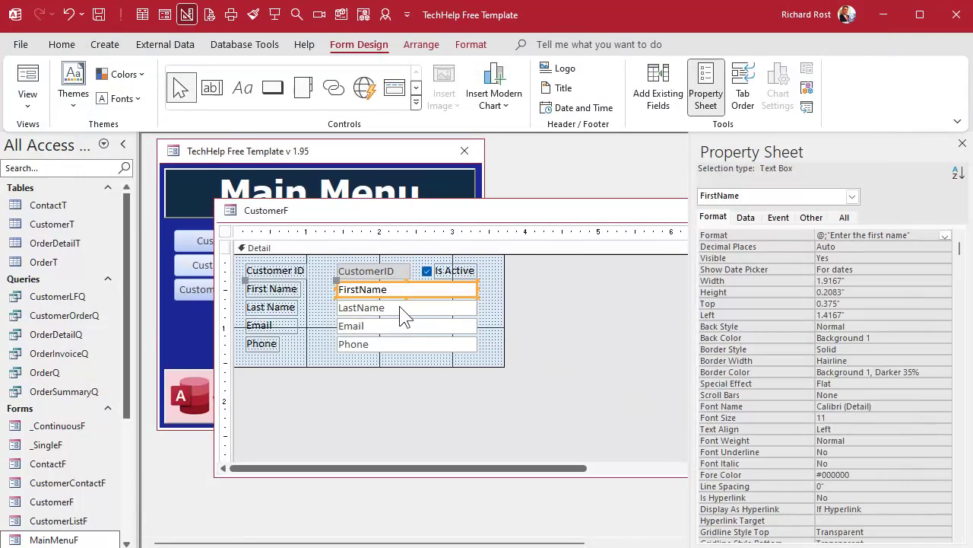
- Paste the prompt format into LastName and change it to "Enter the last name"
{"action": "left_click", "coordinate": [401, 307]}
{"action": "left_click", "coordinate": [837, 235]}
{"action": "key", "text": "ctrl+v"}
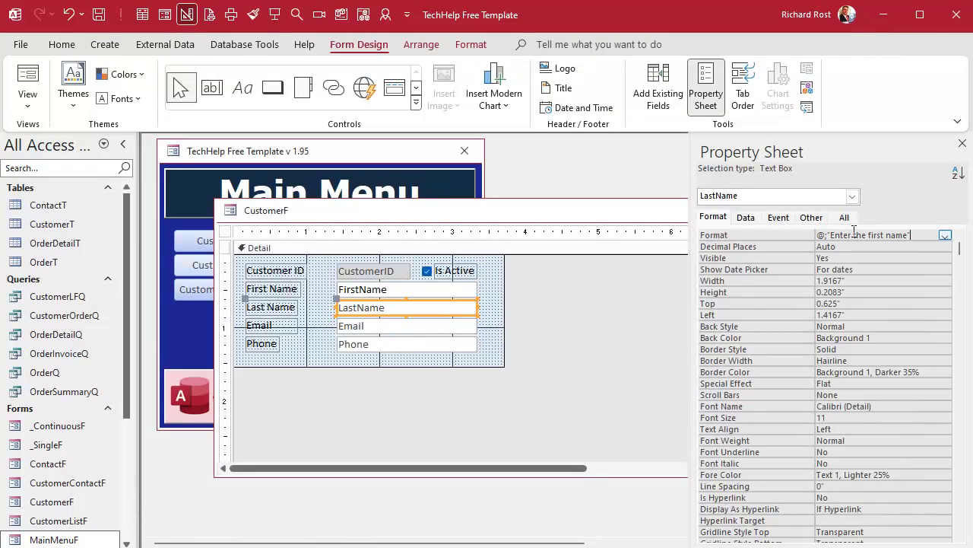
{"action": "double_click", "coordinate": [875, 235]}
{"action": "type", "text": "last"}
- Give the Email box the Format prompt "Enter the email address"
{"action": "left_click", "coordinate": [414, 324]}
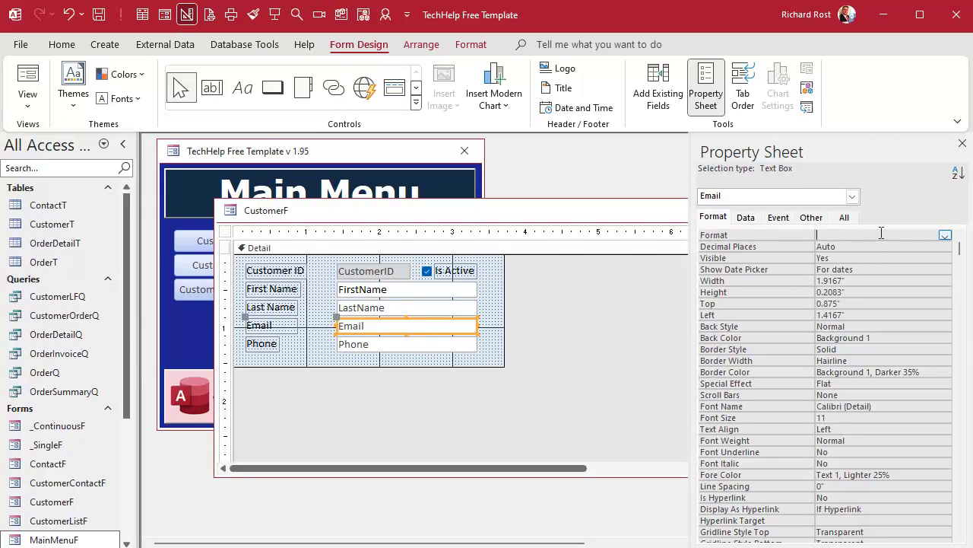
{"action": "key", "text": "ctrl+a"}
{"action": "key", "text": "Delete"}
{"action": "key", "text": "ctrl+z"}
{"action": "left_click_drag", "start_coordinate": [869, 234], "coordinate": [909, 236]}
{"action": "type", "text": "email address\""}
{"action": "key", "text": "Return"}
- Give the Phone box the Format prompt "Enter the phone number" and close the property sheet
{"action": "left_click", "coordinate": [357, 348]}
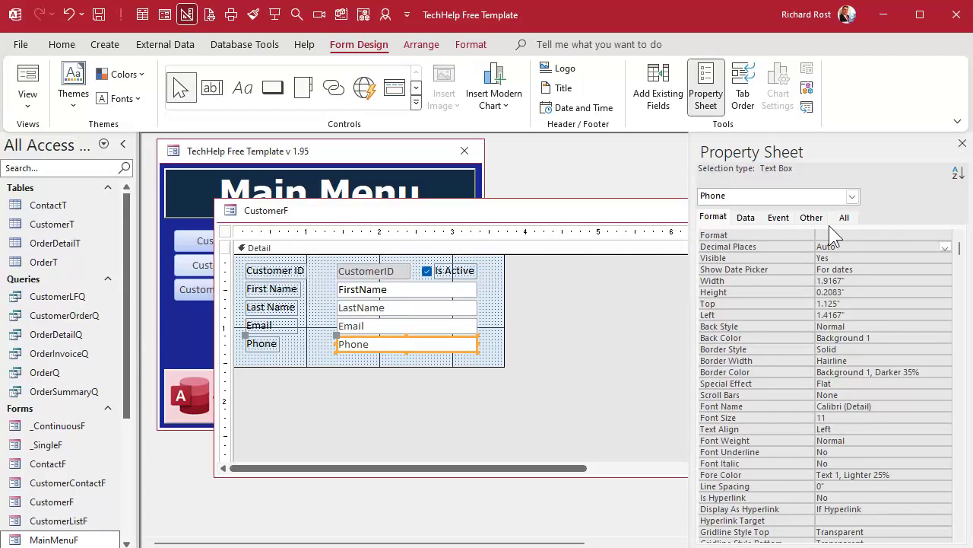
{"action": "left_click", "coordinate": [846, 234]}
{"action": "key", "text": "ctrl+v"}
{"action": "left_click_drag", "start_coordinate": [870, 235], "coordinate": [910, 235]}
{"action": "type", "text": "phone number"}
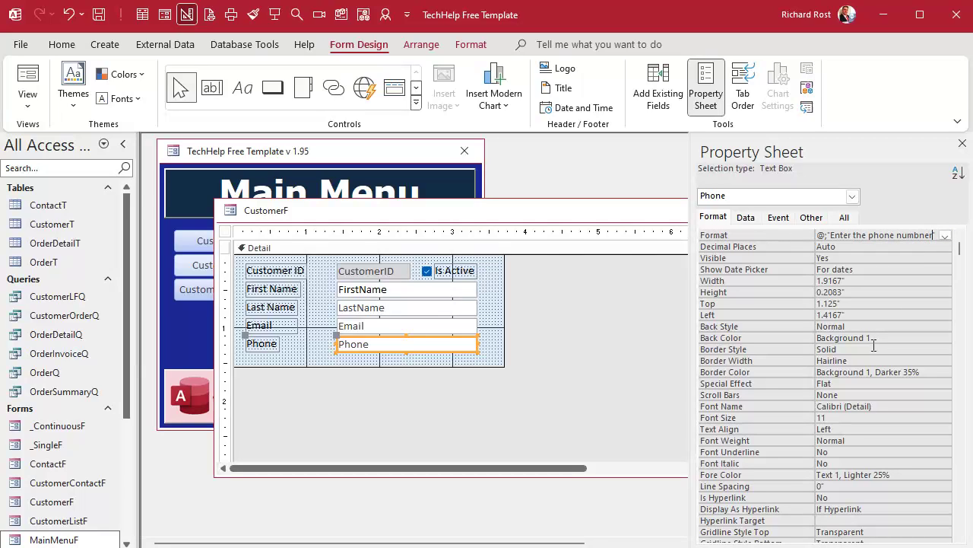
{"action": "key", "text": "Return"}
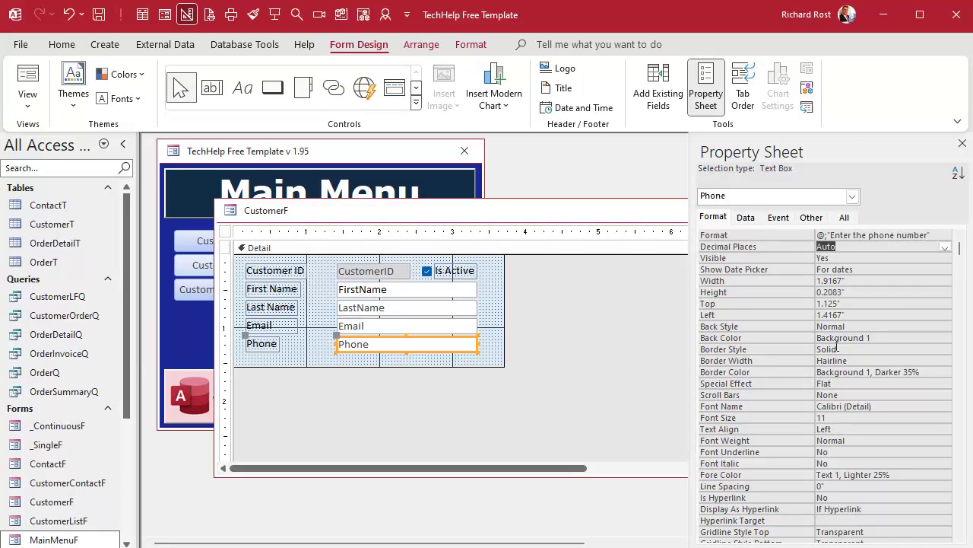
{"action": "left_click", "coordinate": [564, 367]}
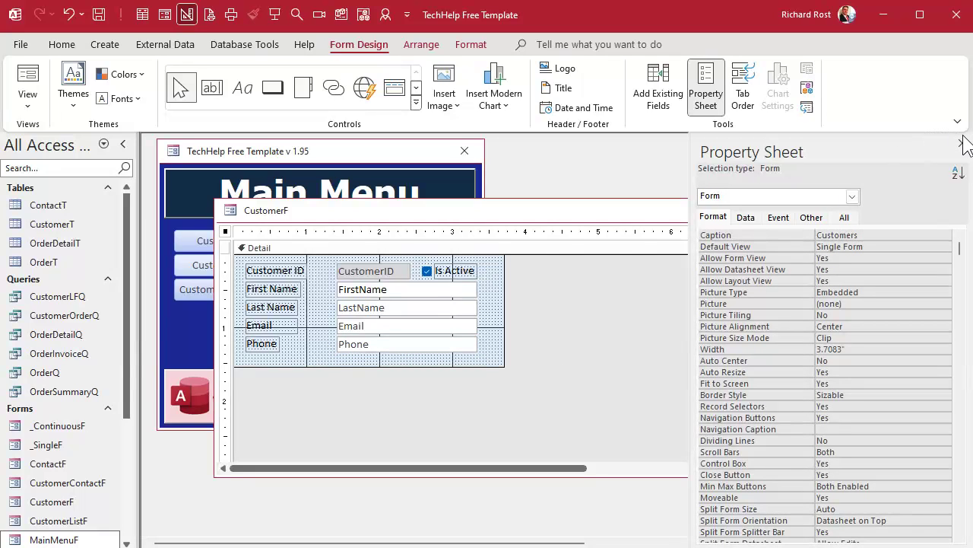
{"action": "left_click", "coordinate": [962, 143]}
- Close the design and reopen the Customers form on the last record, 33
{"action": "left_click", "coordinate": [786, 210]}
{"action": "left_click", "coordinate": [244, 268]}
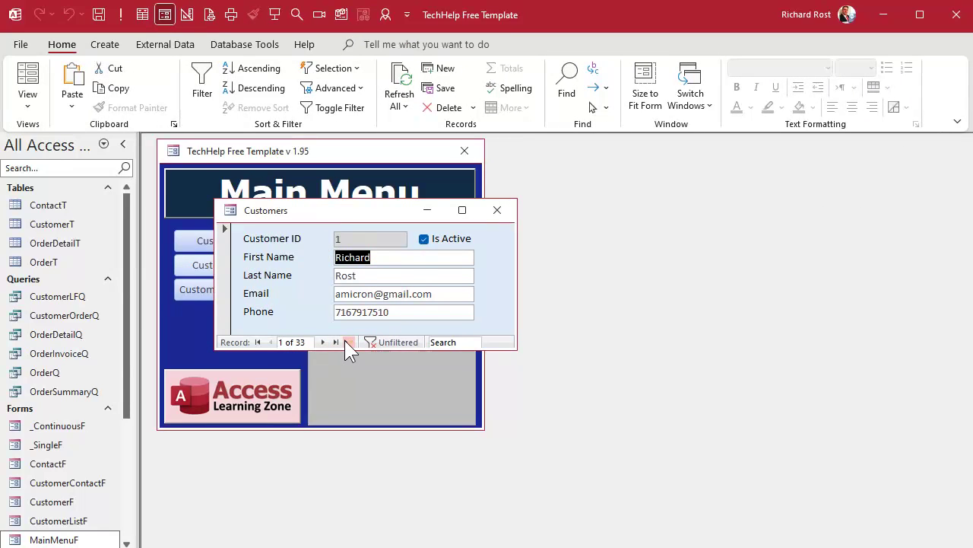
{"action": "left_click", "coordinate": [346, 341]}
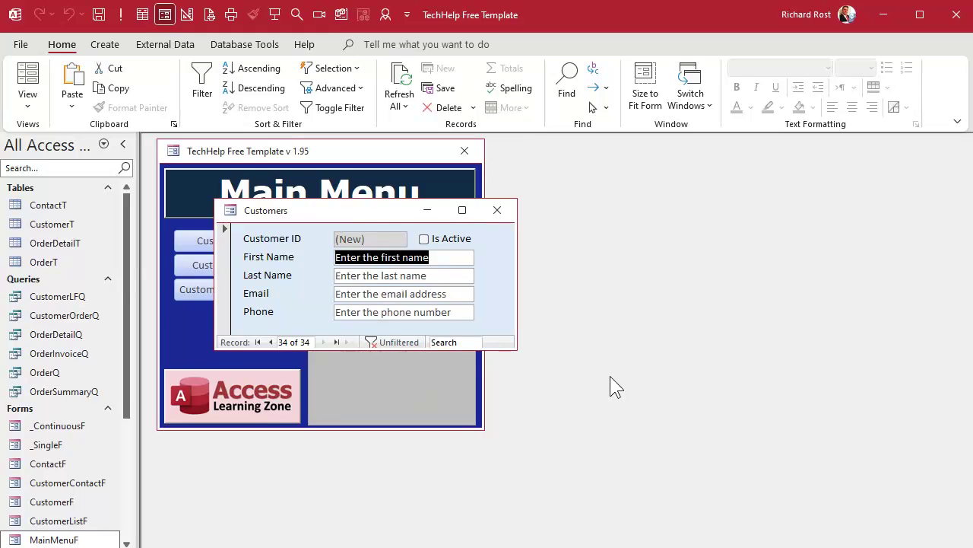
{"action": "left_click", "coordinate": [270, 343]}
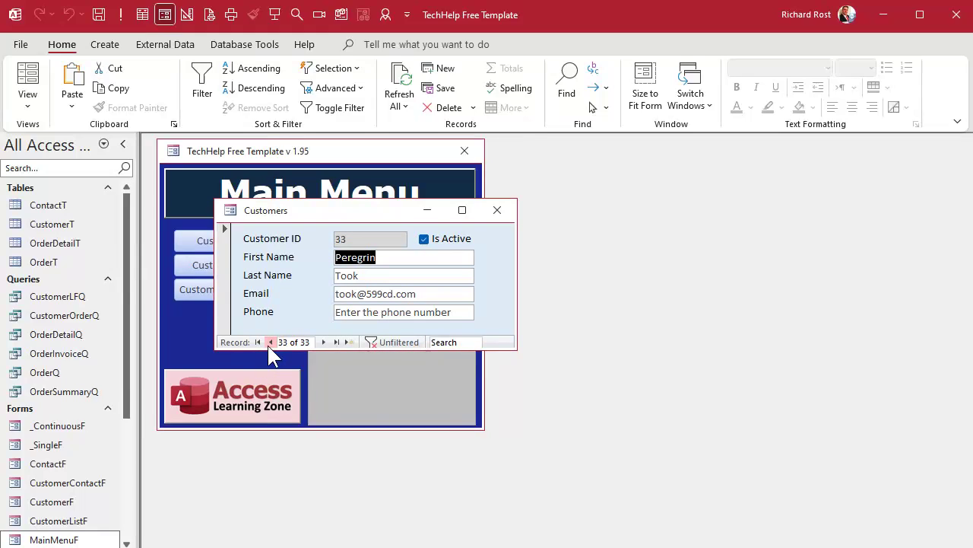
- Delete record 33's last name and move on to the Email field
{"action": "left_click", "coordinate": [364, 274]}
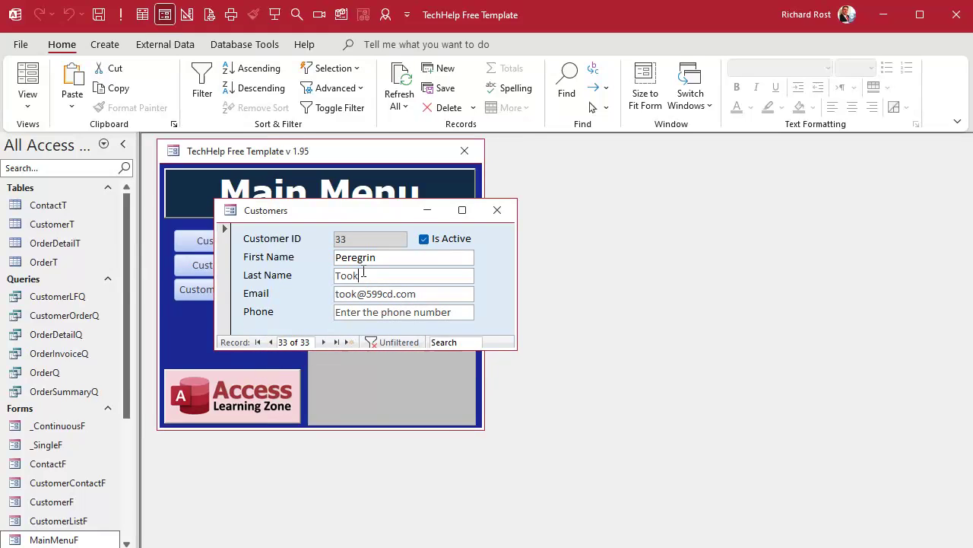
{"action": "double_click", "coordinate": [364, 275]}
{"action": "key", "text": "Delete"}
{"action": "key", "text": "Tab"}
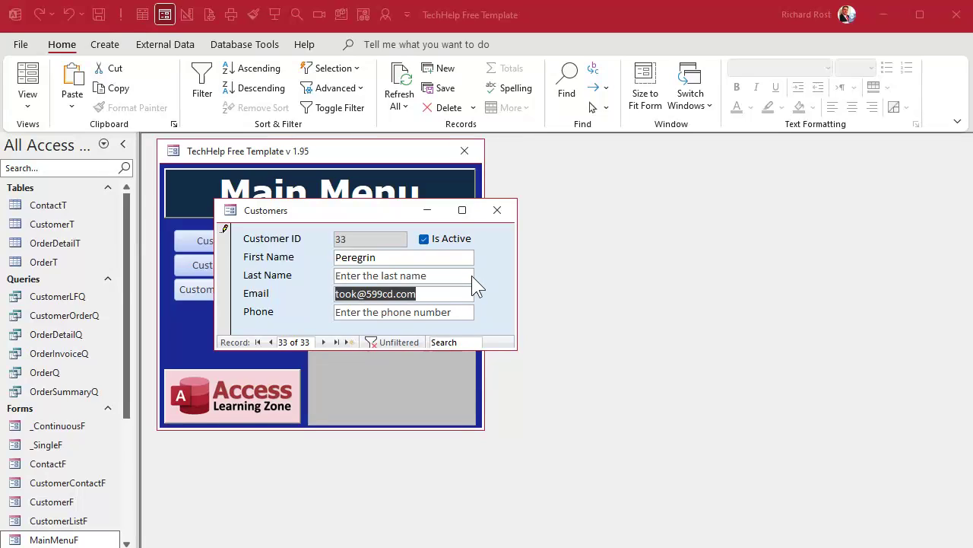
- Reopen the Customers form in Design View and select its four data text boxes
{"action": "right_click", "coordinate": [364, 211]}
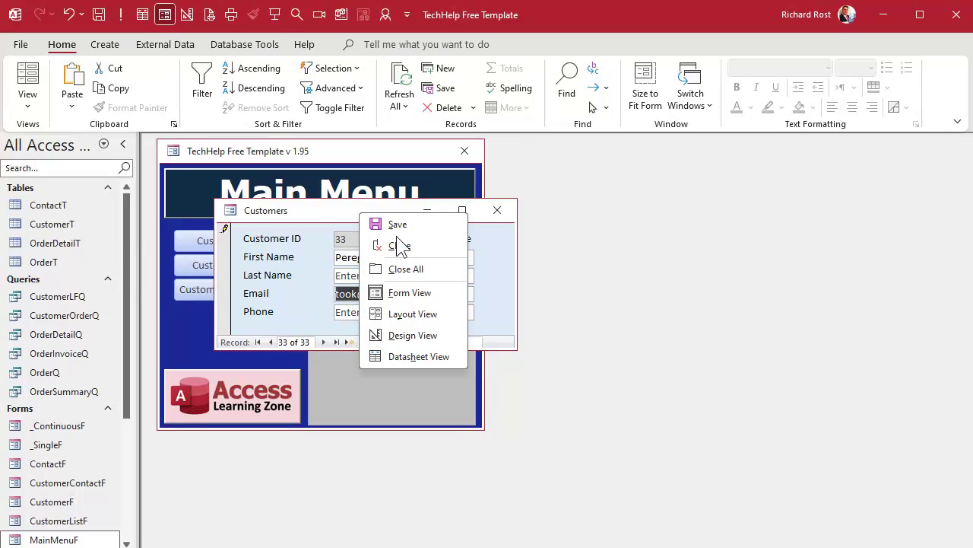
{"action": "left_click", "coordinate": [403, 335]}
{"action": "left_click_drag", "start_coordinate": [508, 347], "coordinate": [624, 435]}
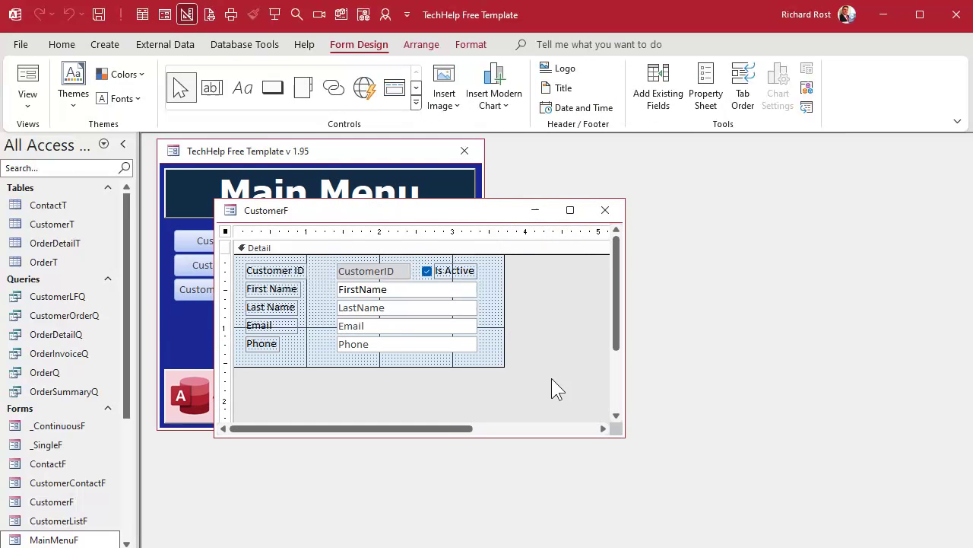
{"action": "left_click_drag", "start_coordinate": [486, 289], "coordinate": [360, 355]}
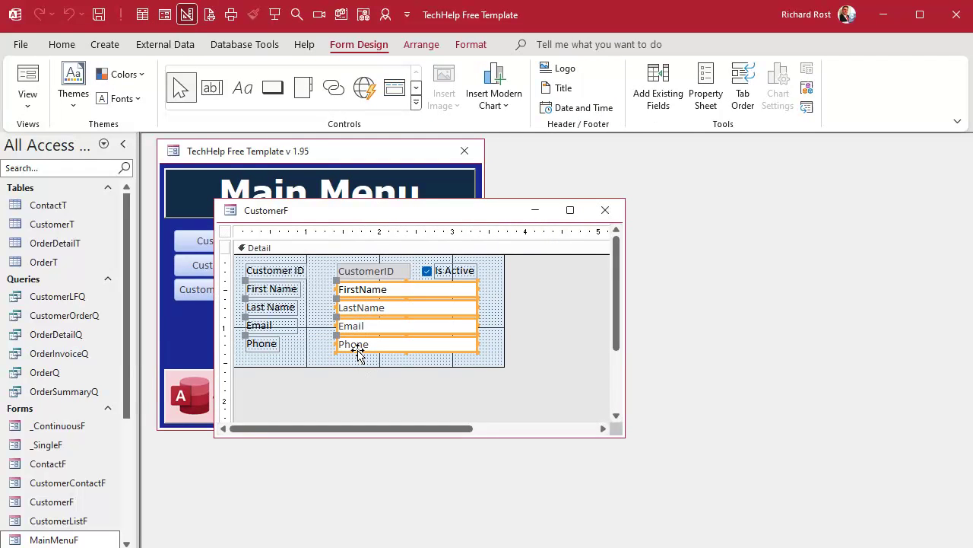
- Create a new conditional formatting rule of type Expression Is with IsNull([XXXXX])
{"action": "left_click", "coordinate": [473, 46]}
{"action": "left_click", "coordinate": [642, 83]}
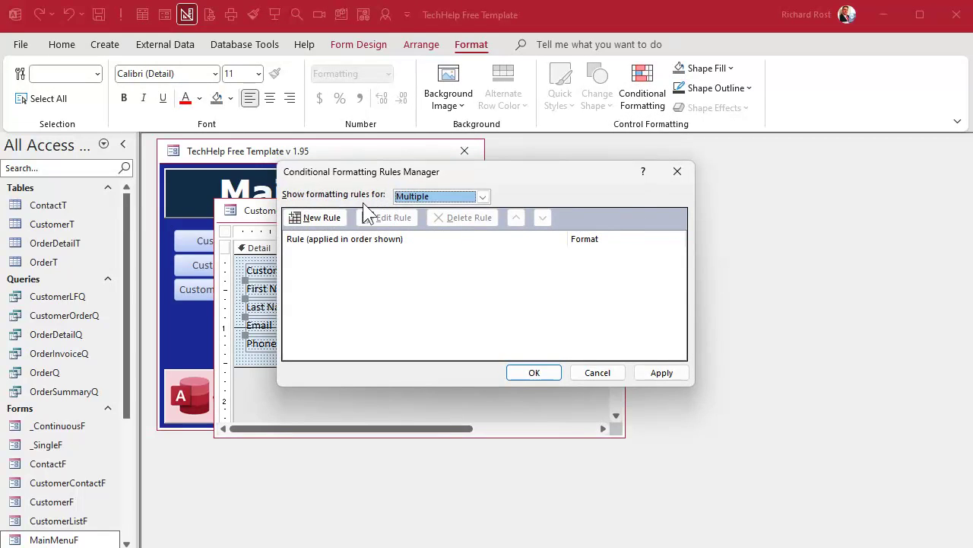
{"action": "left_click", "coordinate": [324, 217]}
{"action": "left_click", "coordinate": [340, 275]}
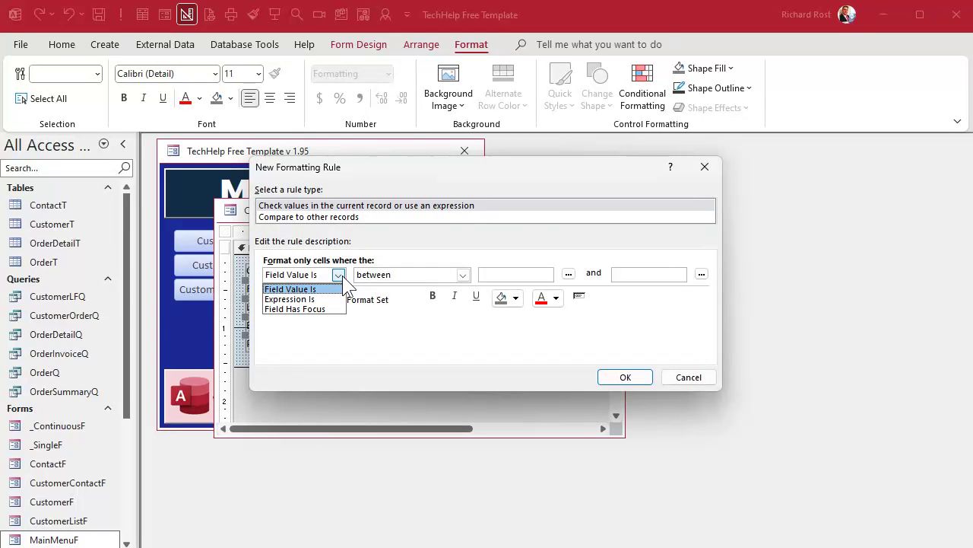
{"action": "left_click", "coordinate": [342, 275]}
{"action": "left_click", "coordinate": [462, 275]}
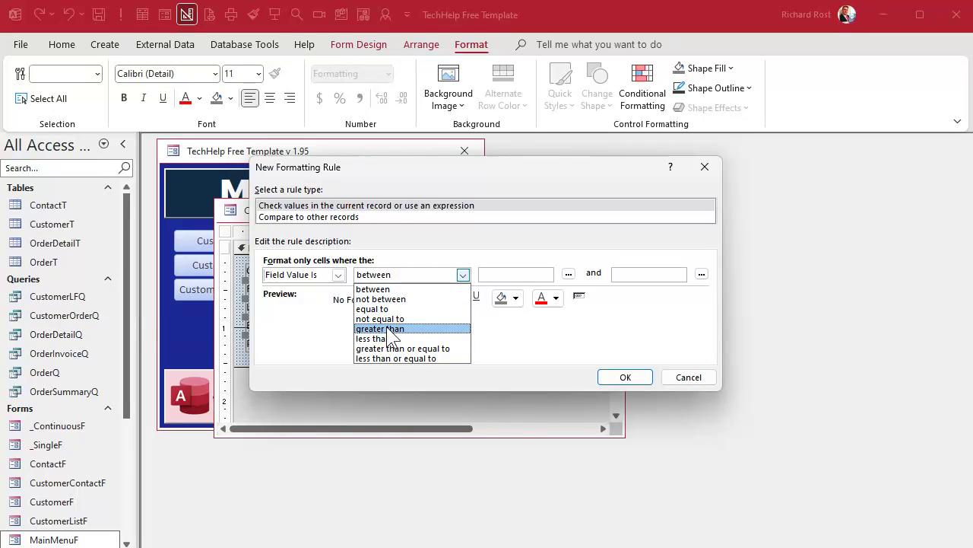
{"action": "left_click", "coordinate": [525, 349]}
{"action": "left_click_drag", "start_coordinate": [474, 170], "coordinate": [582, 160]}
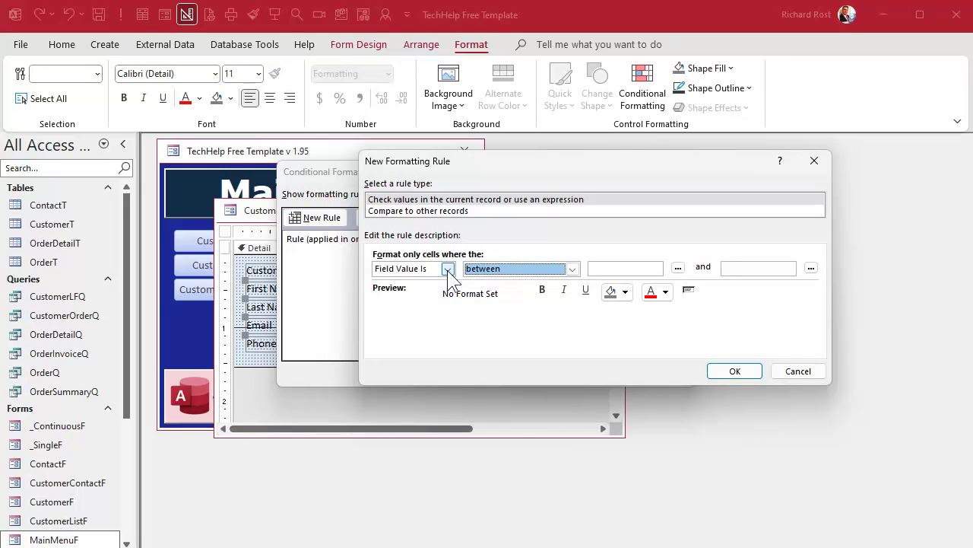
{"action": "left_click", "coordinate": [448, 268]}
{"action": "left_click", "coordinate": [428, 292]}
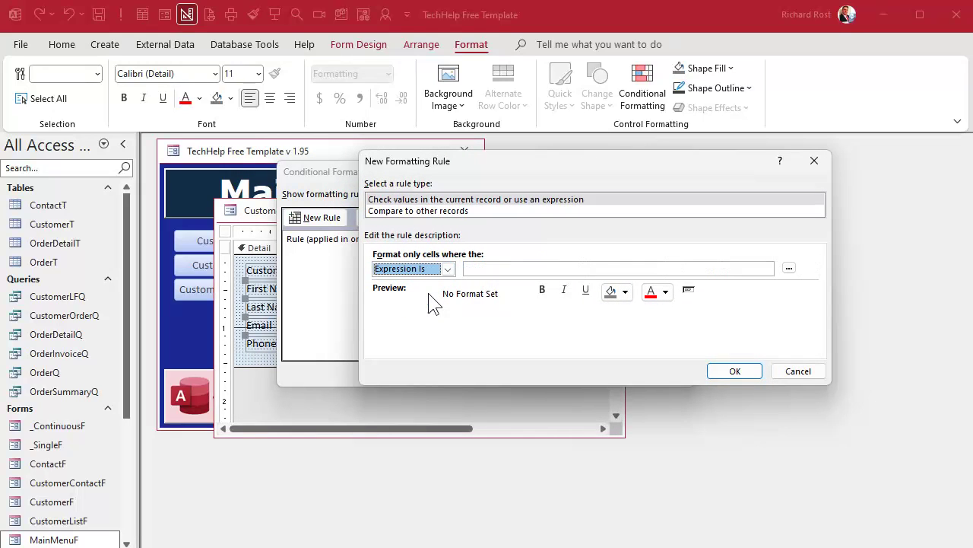
{"action": "left_click", "coordinate": [505, 268]}
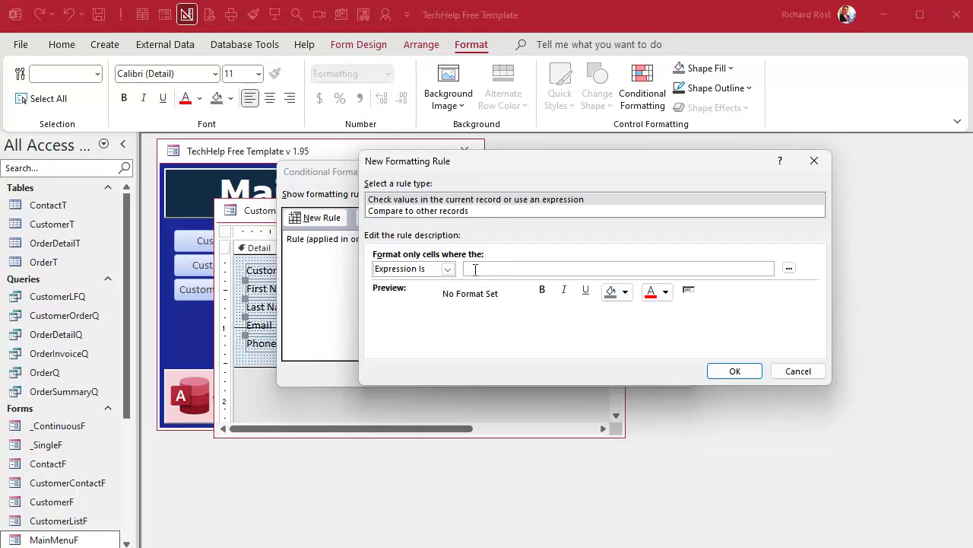
{"action": "type", "text": "IsNull([XXXXX])"}
- Give the rule a light gray font and apply it
{"action": "left_click", "coordinate": [665, 292]}
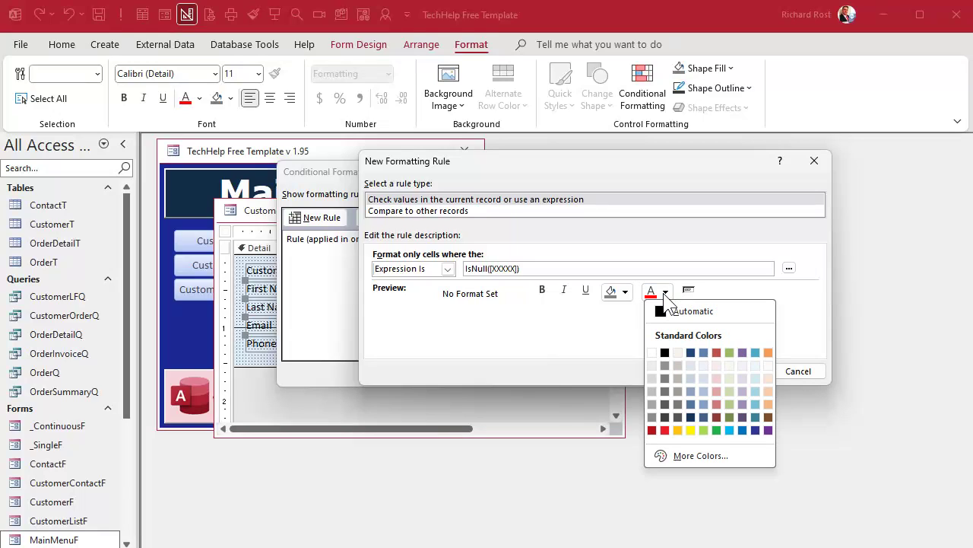
{"action": "left_click", "coordinate": [653, 393]}
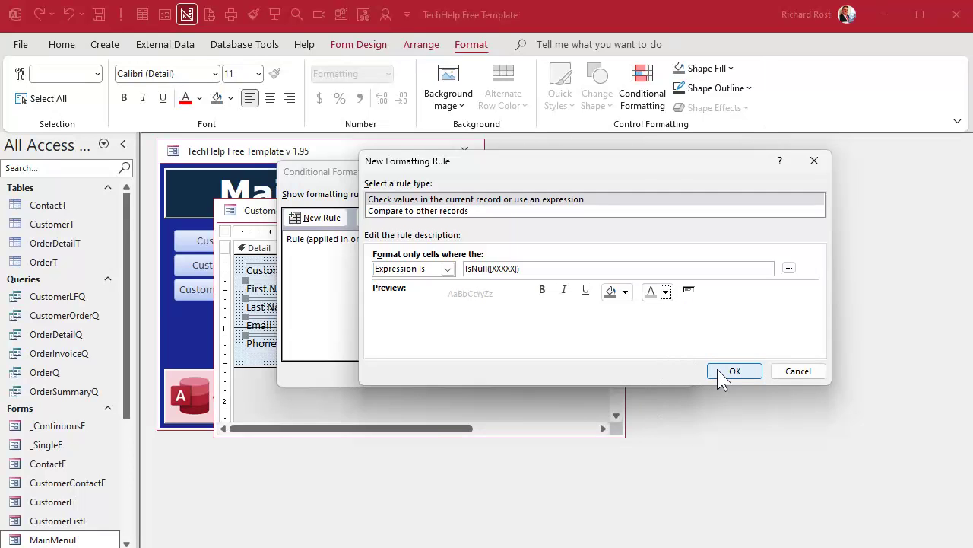
{"action": "left_click", "coordinate": [726, 371]}
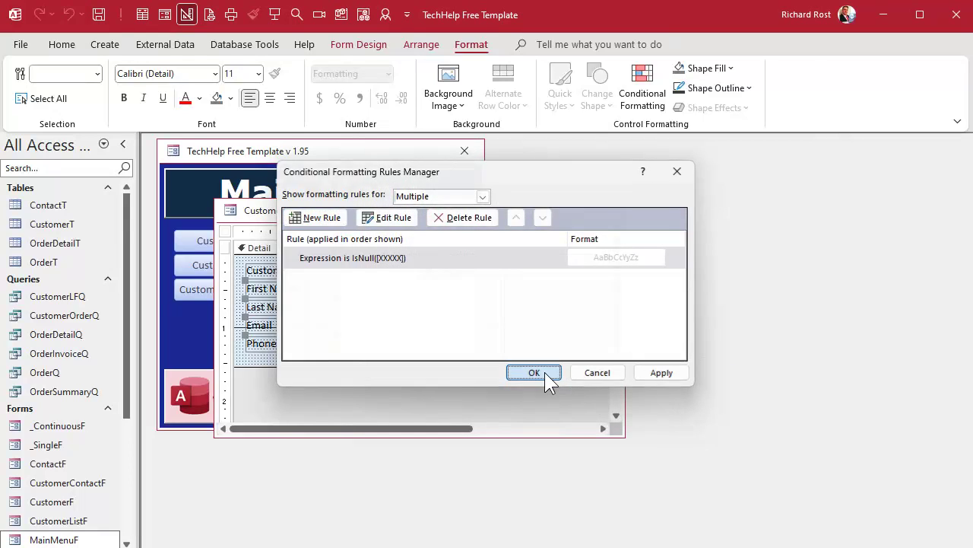
{"action": "left_click", "coordinate": [535, 372]}
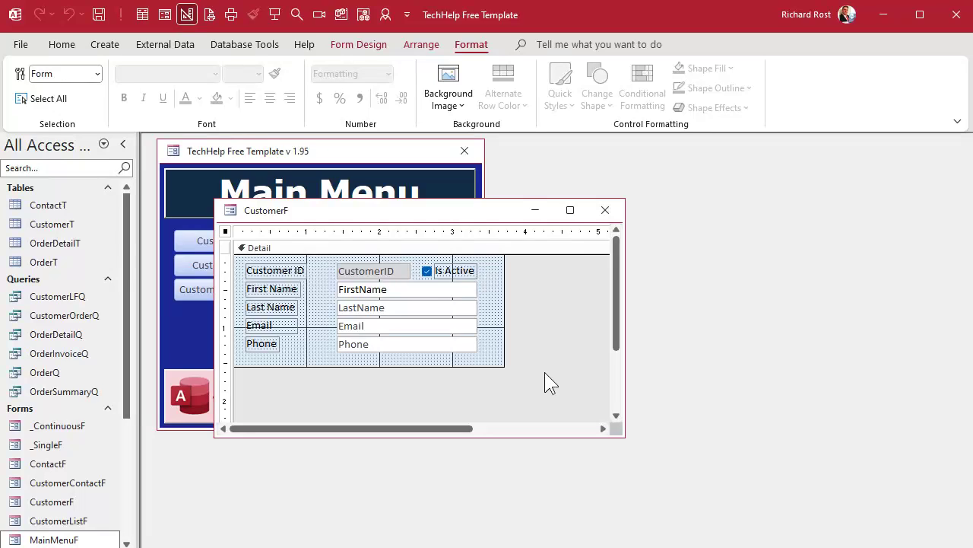
- Change the FirstName box's rule expression to IsNull([FirstName])
{"action": "left_click", "coordinate": [403, 290]}
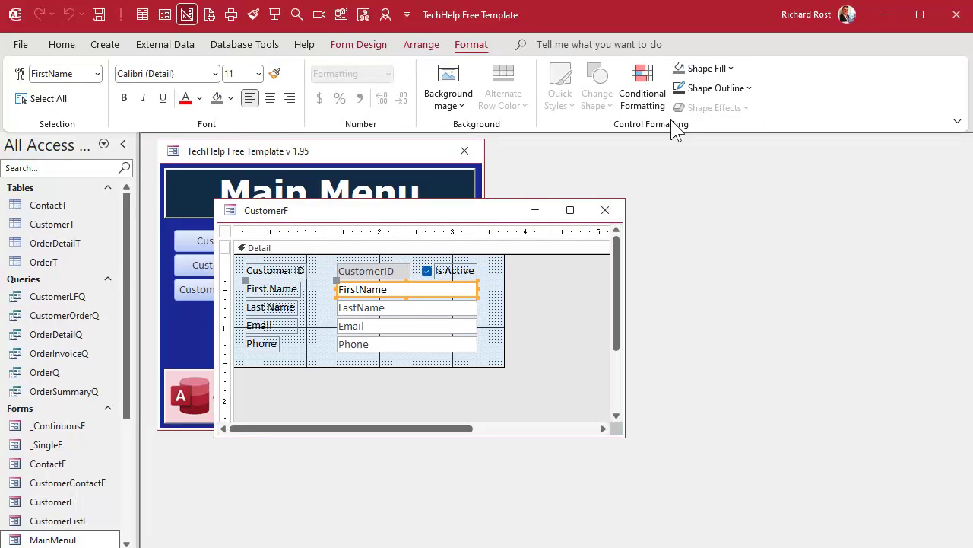
{"action": "left_click", "coordinate": [649, 77]}
{"action": "double_click", "coordinate": [408, 258]}
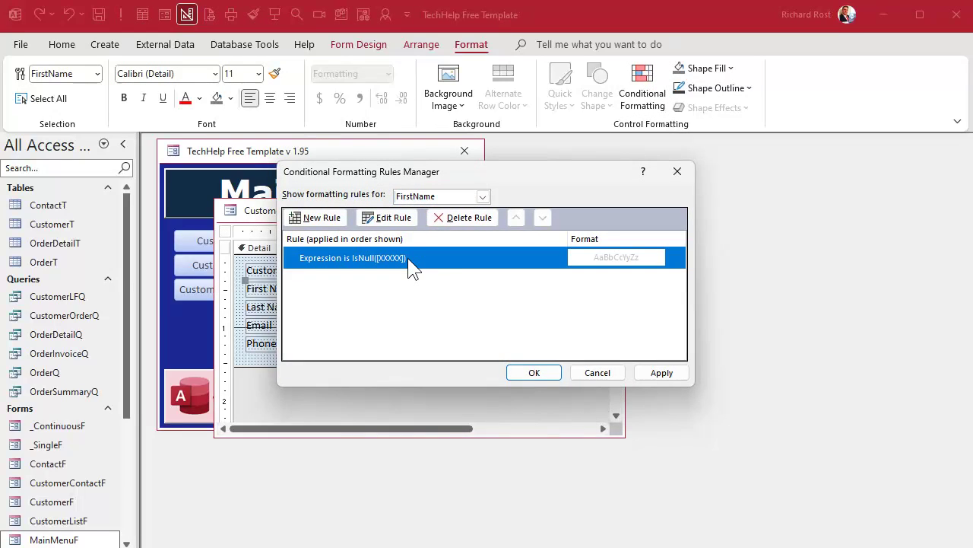
{"action": "double_click", "coordinate": [397, 274]}
{"action": "type", "text": "FirstName"}
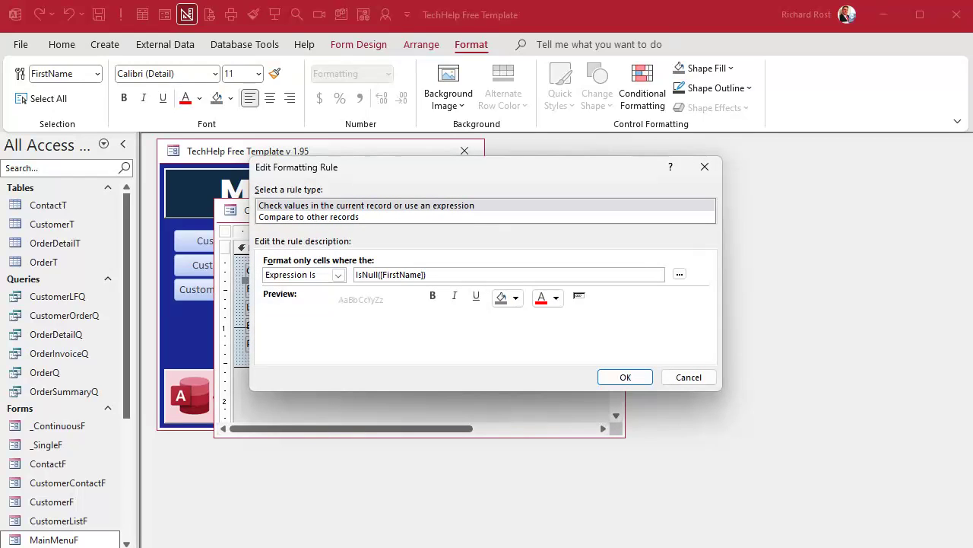
{"action": "left_click", "coordinate": [624, 374]}
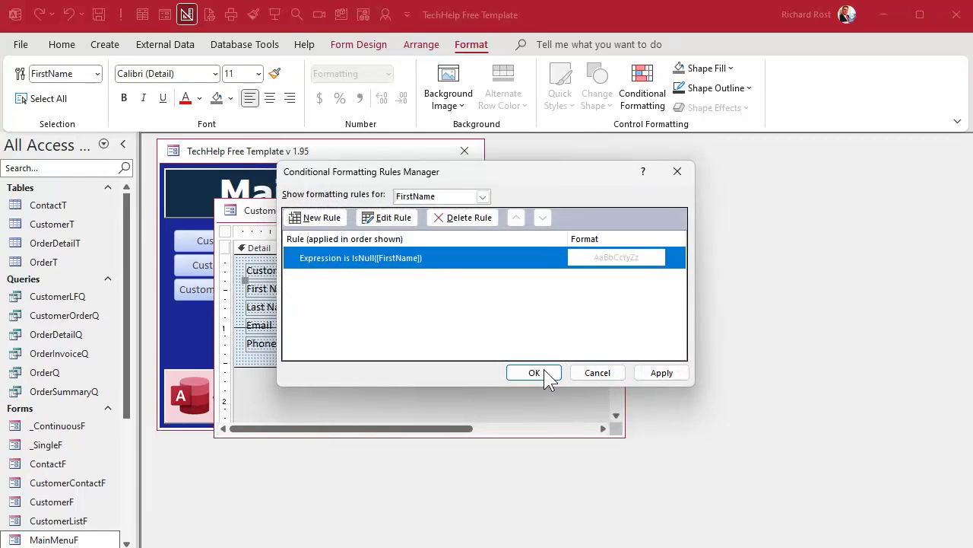
{"action": "left_click", "coordinate": [535, 373]}
- Change the LastName box's rule expression to IsNull([LastName])
{"action": "left_click", "coordinate": [378, 307]}
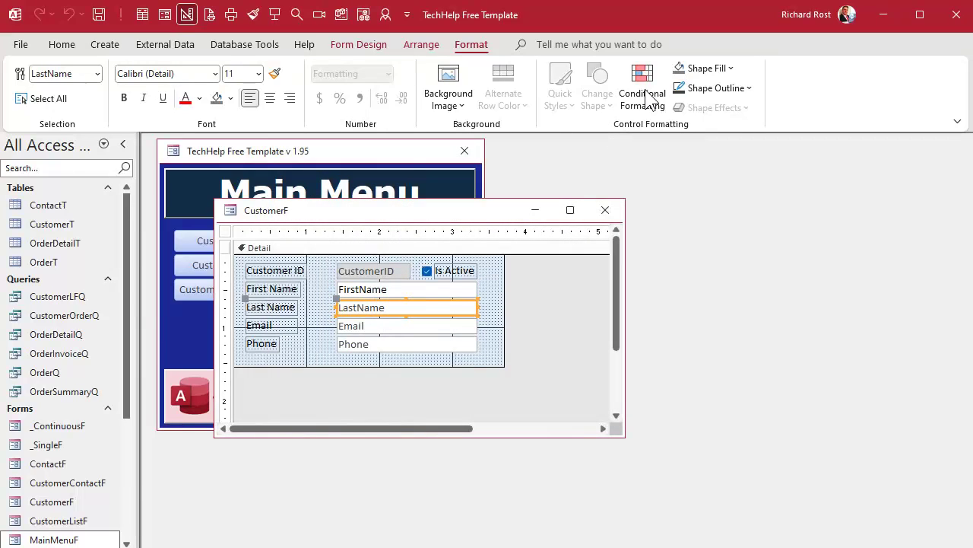
{"action": "left_click", "coordinate": [644, 95]}
{"action": "double_click", "coordinate": [433, 270]}
{"action": "double_click", "coordinate": [402, 274]}
{"action": "type", "text": "LastName"}
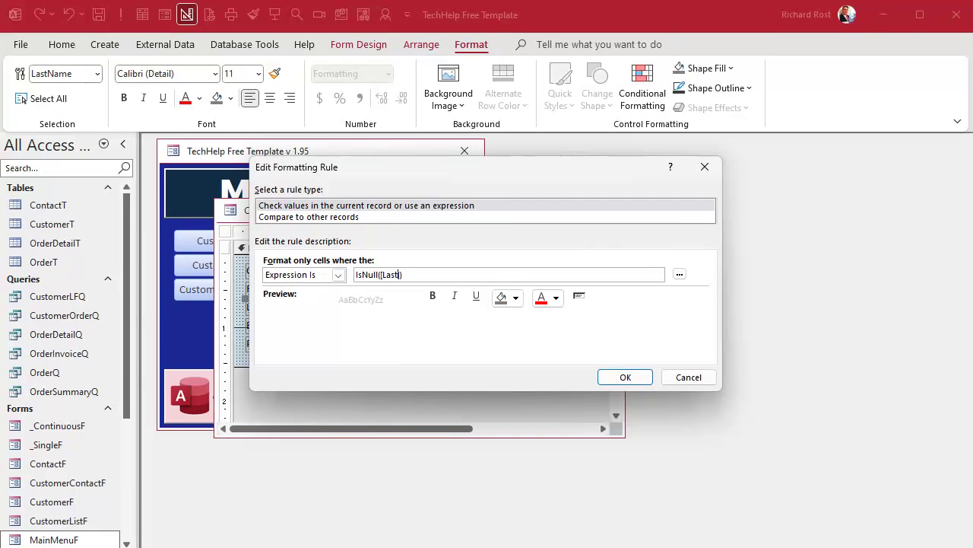
{"action": "key", "text": "Return"}
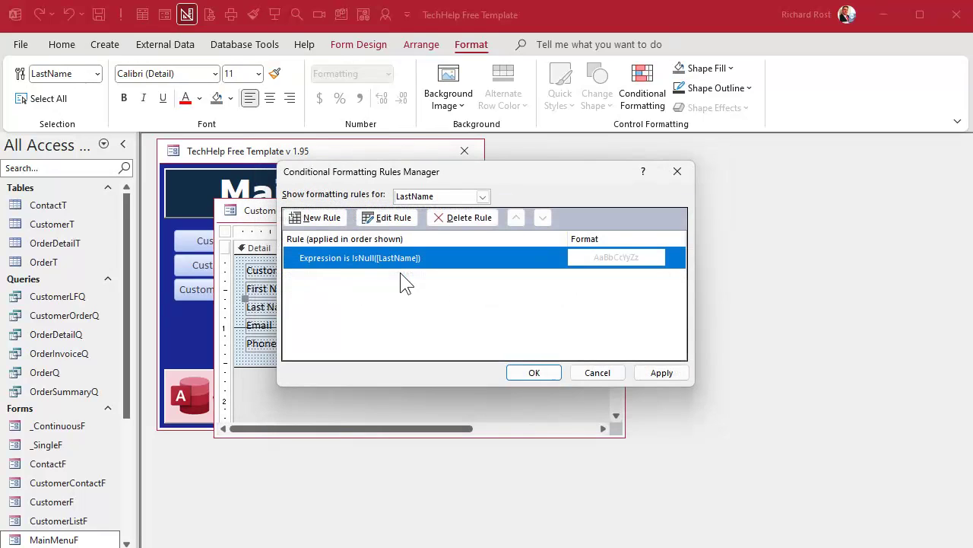
{"action": "left_click", "coordinate": [519, 369]}
- Change the Email box's rule expression to IsNull([Email])
{"action": "left_click", "coordinate": [362, 326]}
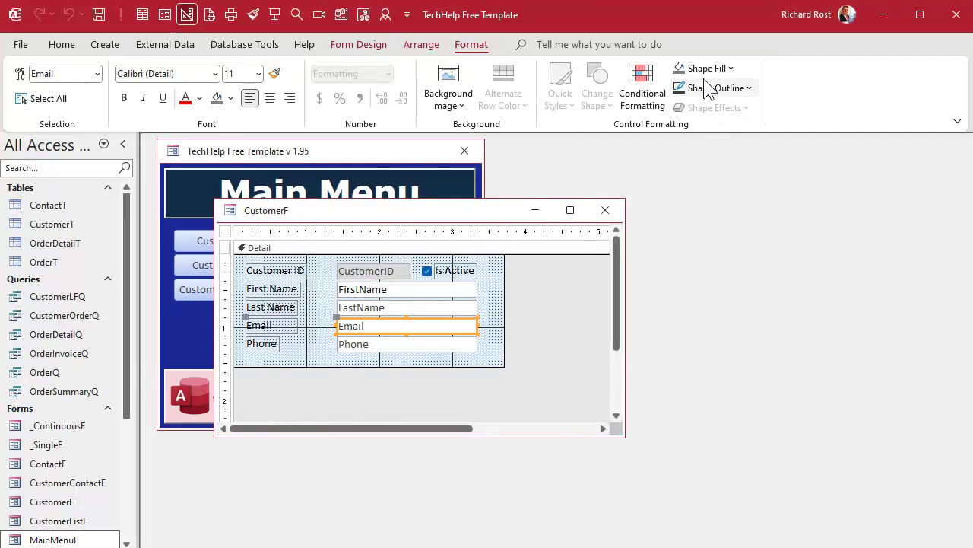
{"action": "left_click", "coordinate": [643, 85]}
{"action": "double_click", "coordinate": [400, 253]}
{"action": "double_click", "coordinate": [400, 274]}
{"action": "type", "text": "Email"}
{"action": "key", "text": "Return"}
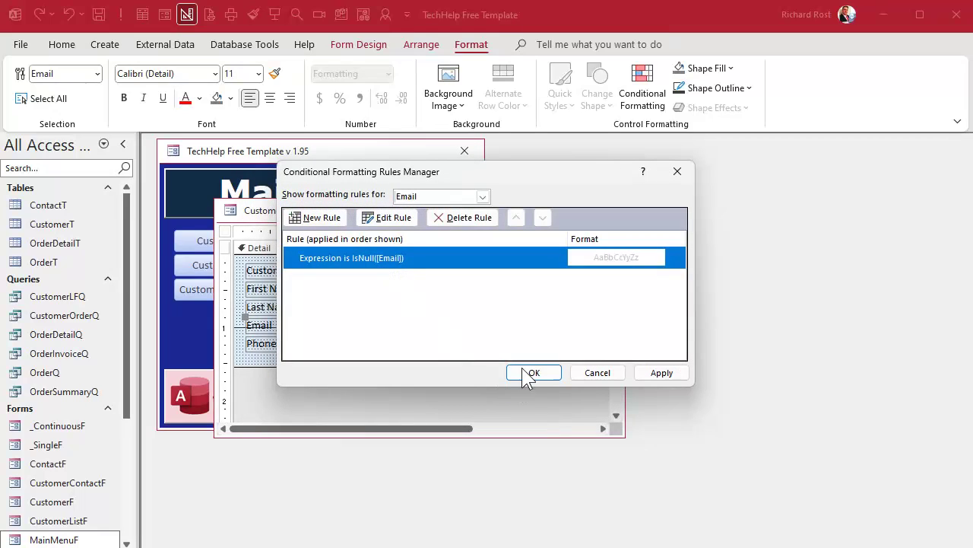
{"action": "left_click", "coordinate": [532, 373]}
- Change the Phone box's rule expression to IsNull([Phone]) and close the form design
{"action": "left_click", "coordinate": [382, 349]}
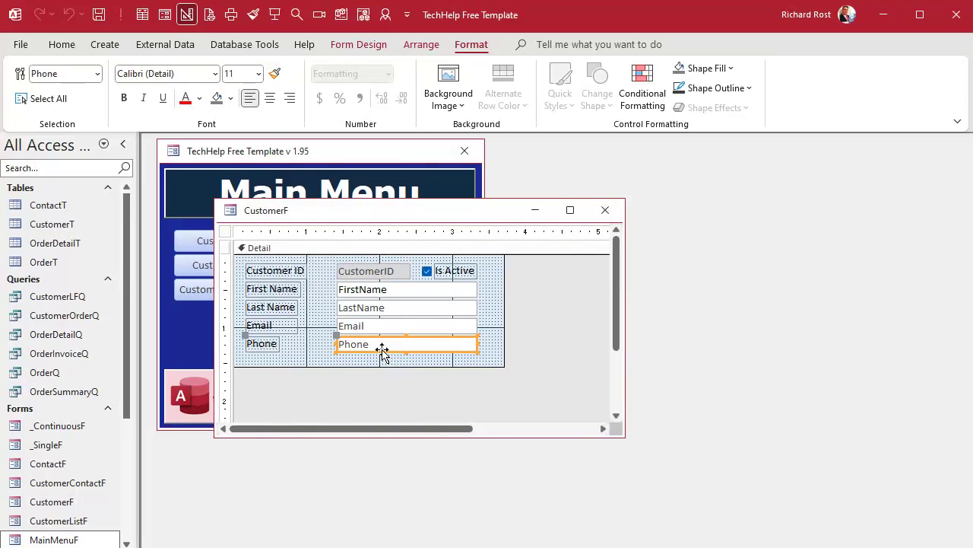
{"action": "left_click", "coordinate": [643, 95]}
{"action": "left_click", "coordinate": [449, 257]}
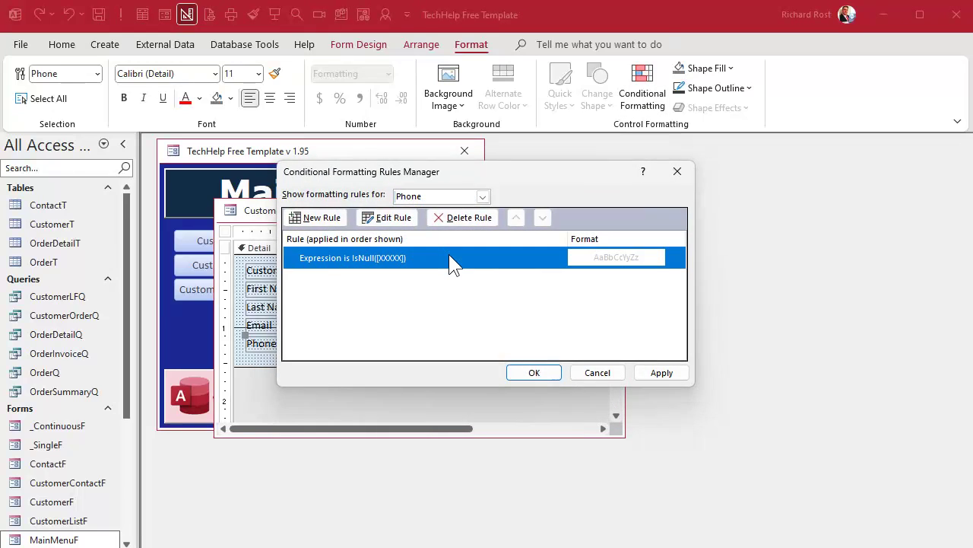
{"action": "double_click", "coordinate": [449, 257]}
{"action": "double_click", "coordinate": [397, 274]}
{"action": "type", "text": "Phone"}
{"action": "key", "text": "Return"}
{"action": "left_click", "coordinate": [532, 373]}
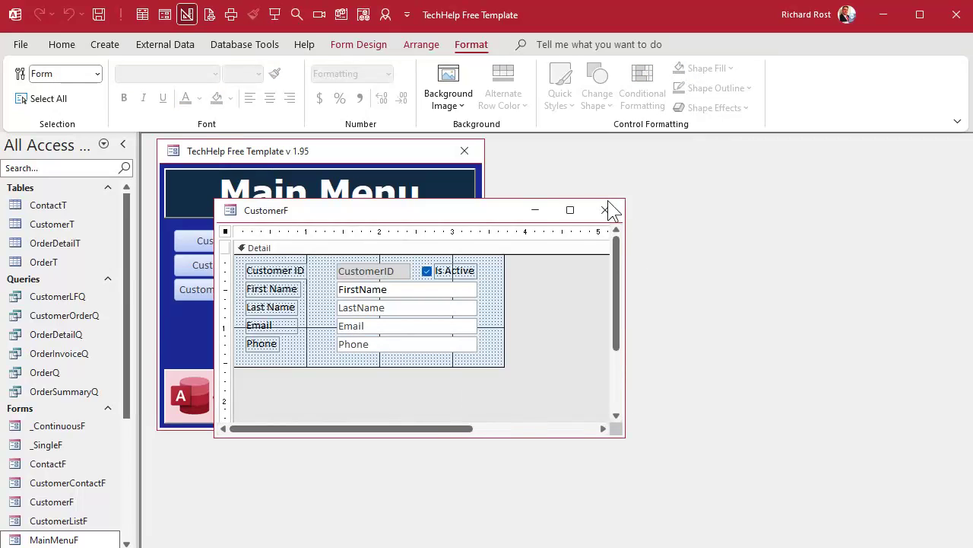
{"action": "left_click", "coordinate": [606, 210]}
- Add and save new customer record 34 with only a first name entered
{"action": "left_click", "coordinate": [264, 265]}
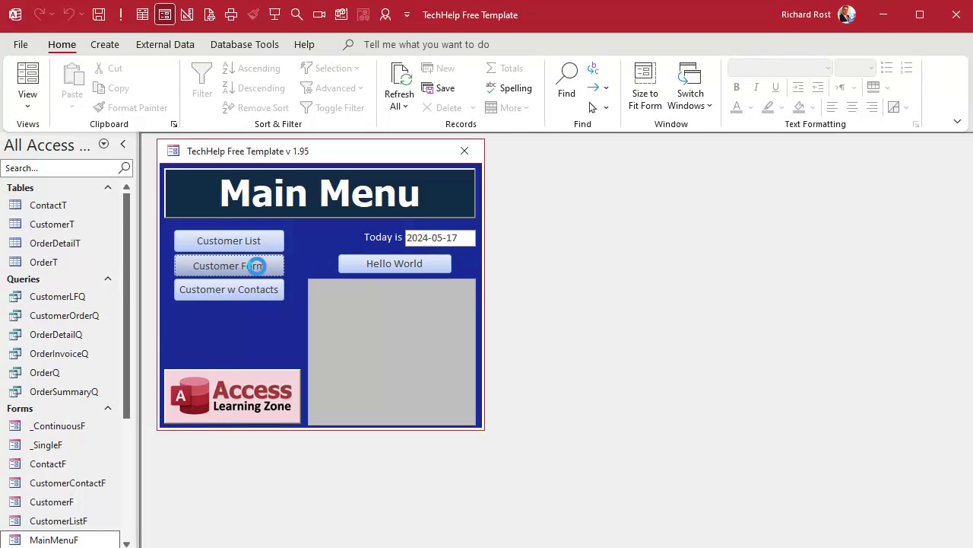
{"action": "left_click", "coordinate": [333, 342]}
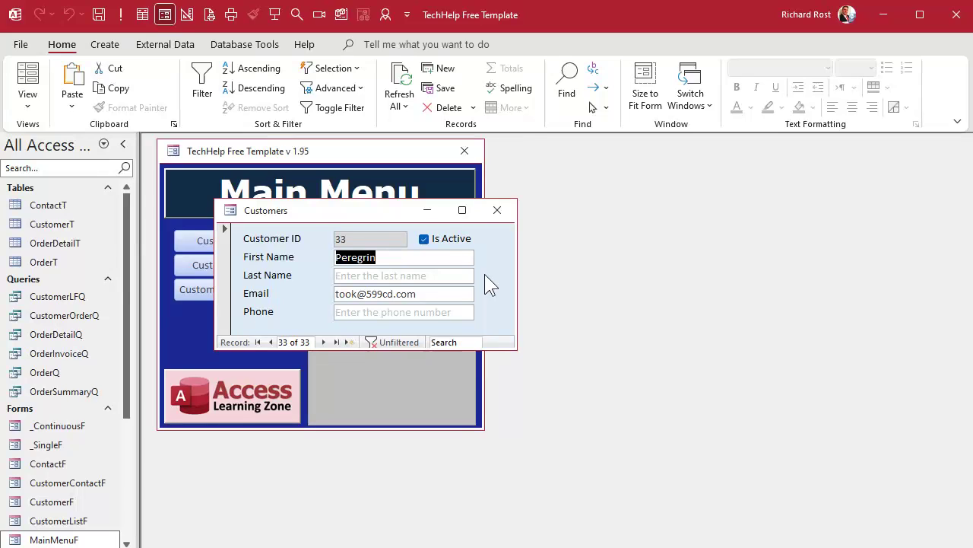
{"action": "left_click", "coordinate": [350, 343]}
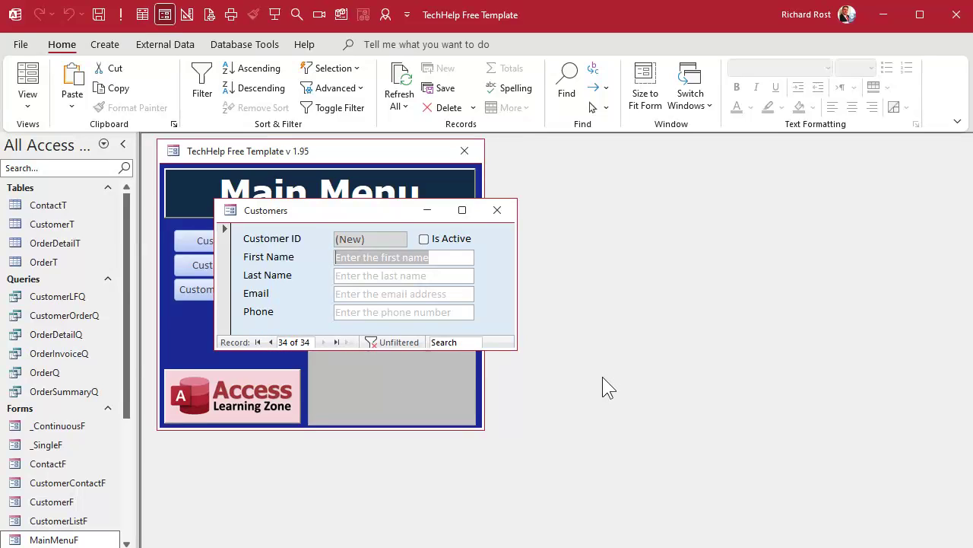
{"action": "type", "text": "Rick"}
{"action": "key", "text": "Tab"}
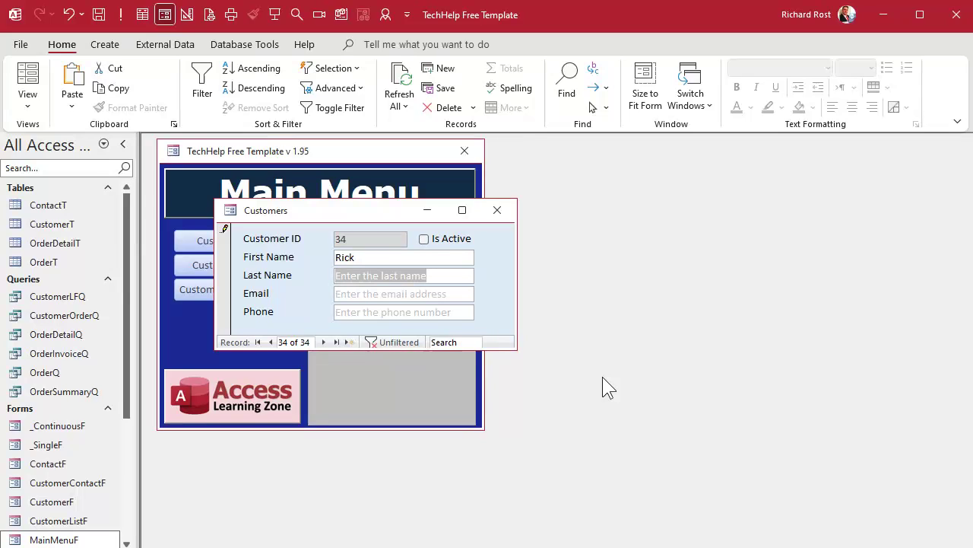
{"action": "key", "text": "shift+Return"}
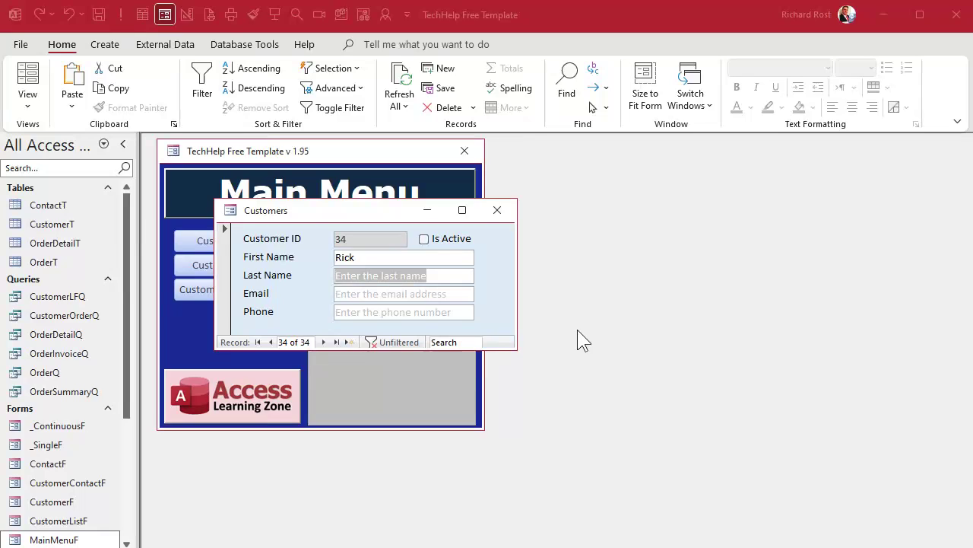
{"action": "right_click", "coordinate": [372, 211]}
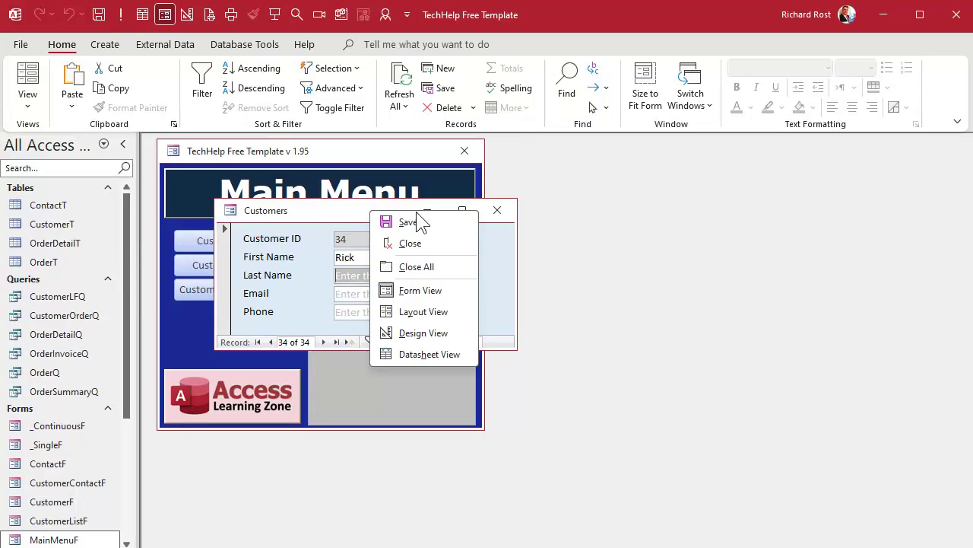
- Open the Customers form in Design View and select only the FirstName text box
{"action": "left_click", "coordinate": [413, 332]}
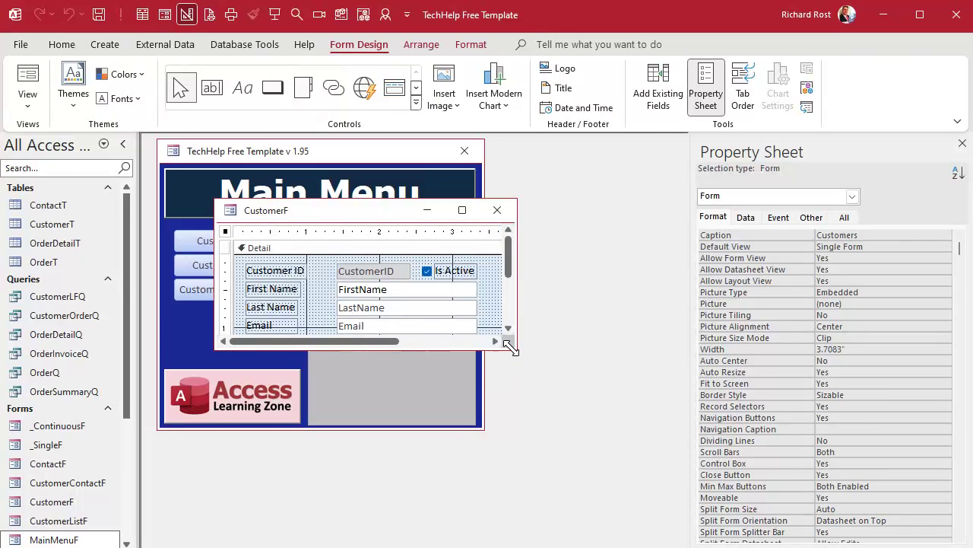
{"action": "left_click_drag", "start_coordinate": [510, 341], "coordinate": [600, 455]}
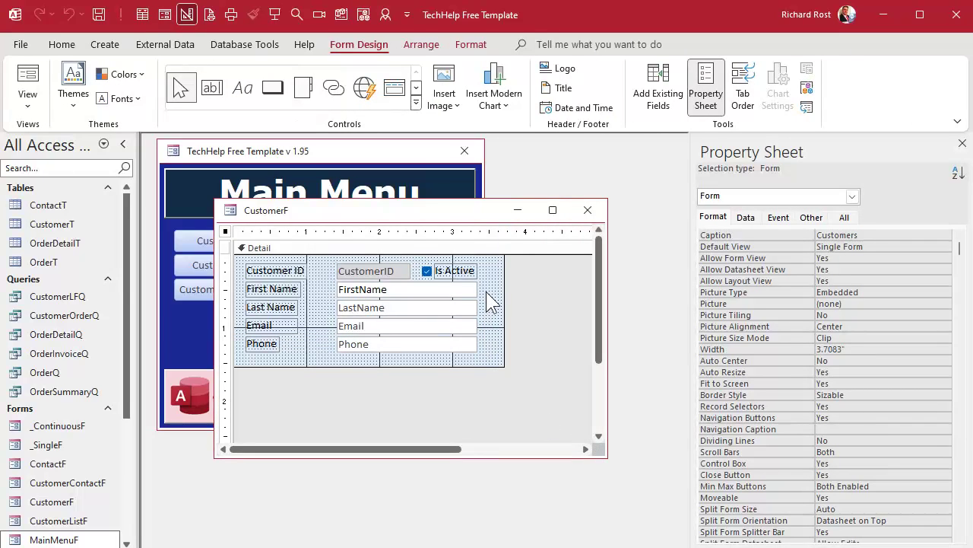
{"action": "left_click_drag", "start_coordinate": [492, 286], "coordinate": [441, 350]}
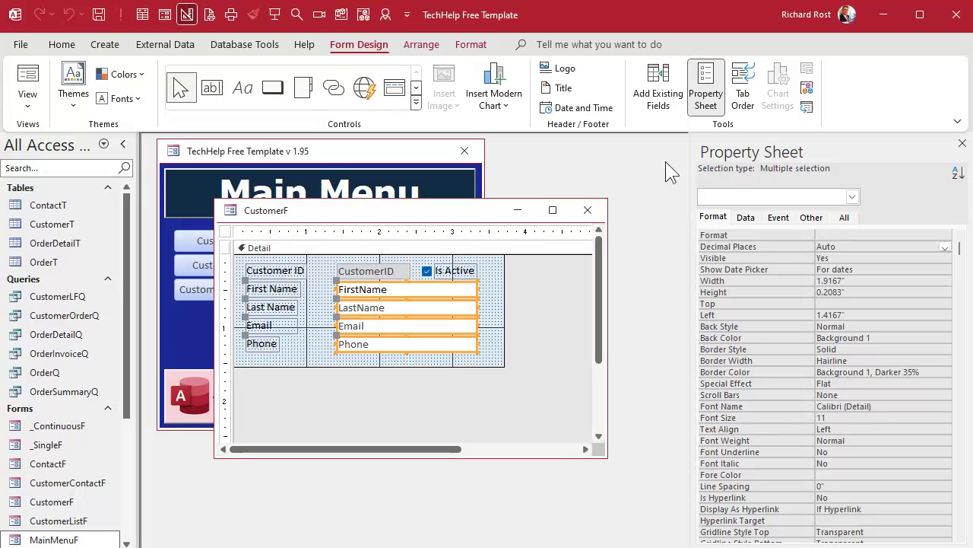
{"action": "left_click", "coordinate": [541, 314]}
{"action": "left_click", "coordinate": [452, 288]}
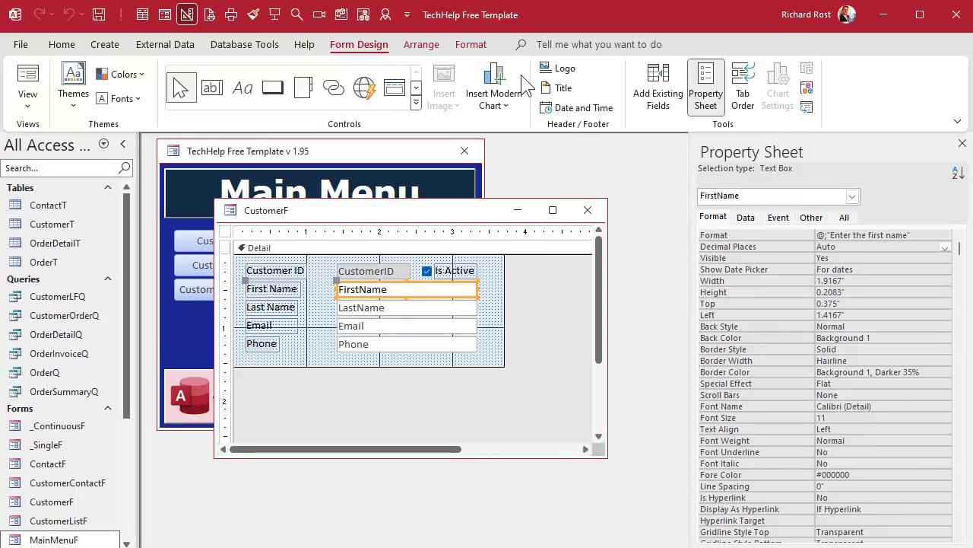
- Add a Field Has Focus rule to FirstName with yellow background and black font
{"action": "left_click", "coordinate": [477, 42]}
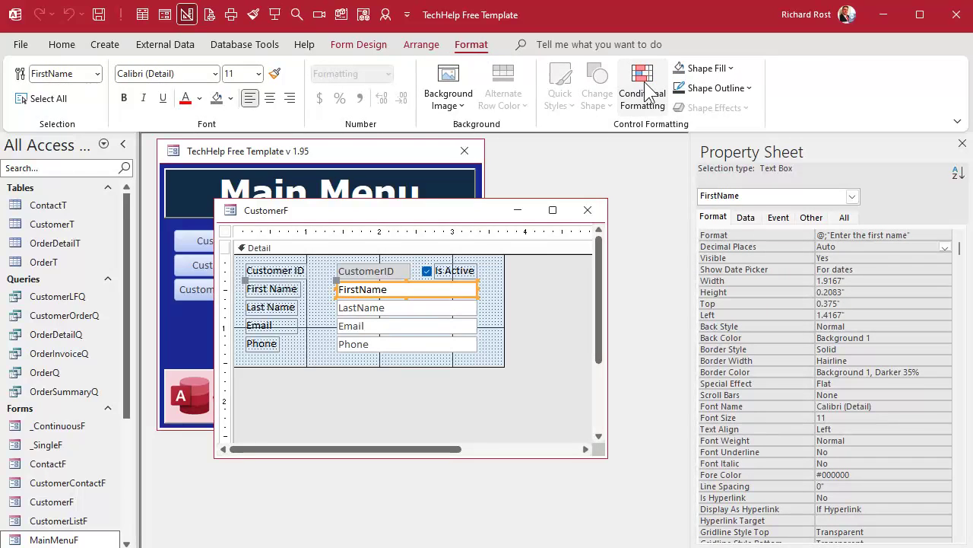
{"action": "left_click", "coordinate": [643, 89]}
{"action": "left_click", "coordinate": [316, 218]}
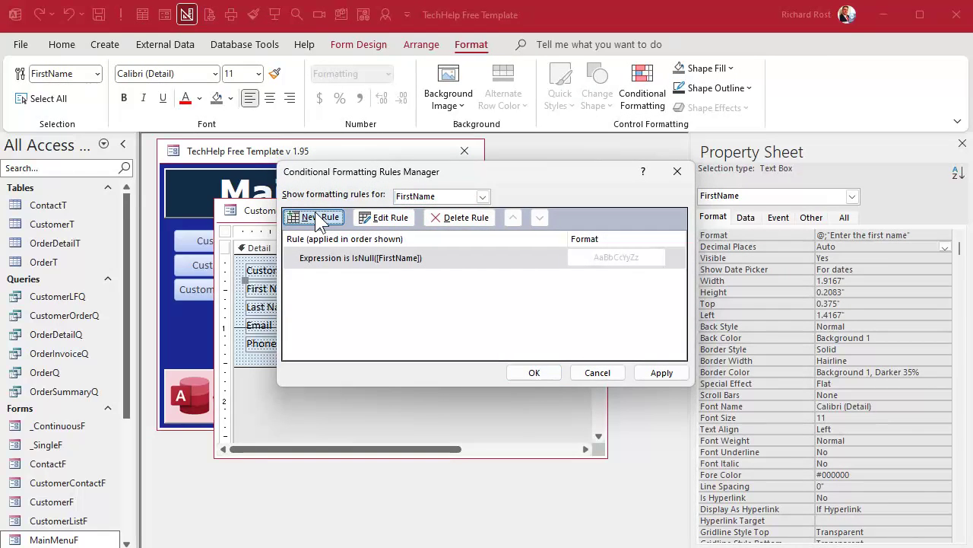
{"action": "left_click", "coordinate": [338, 274]}
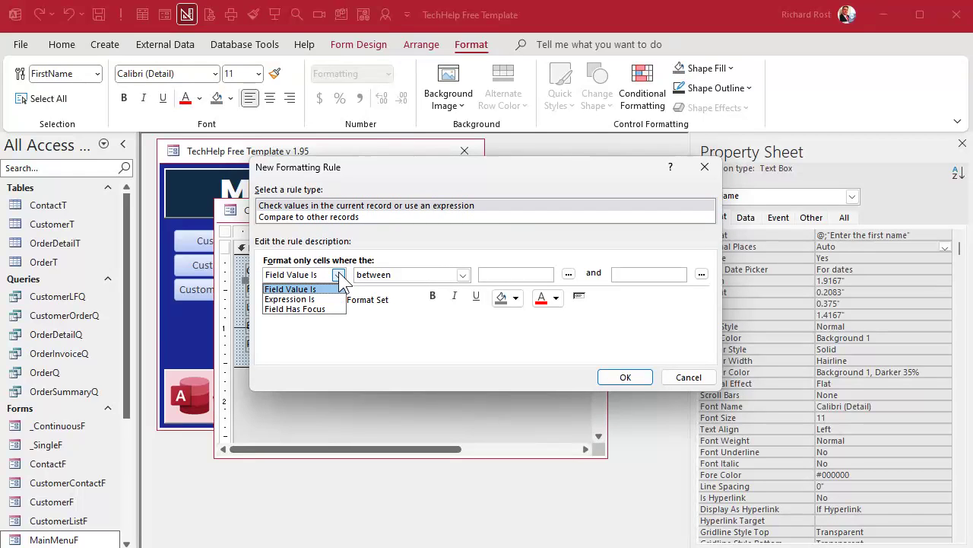
{"action": "left_click", "coordinate": [327, 309]}
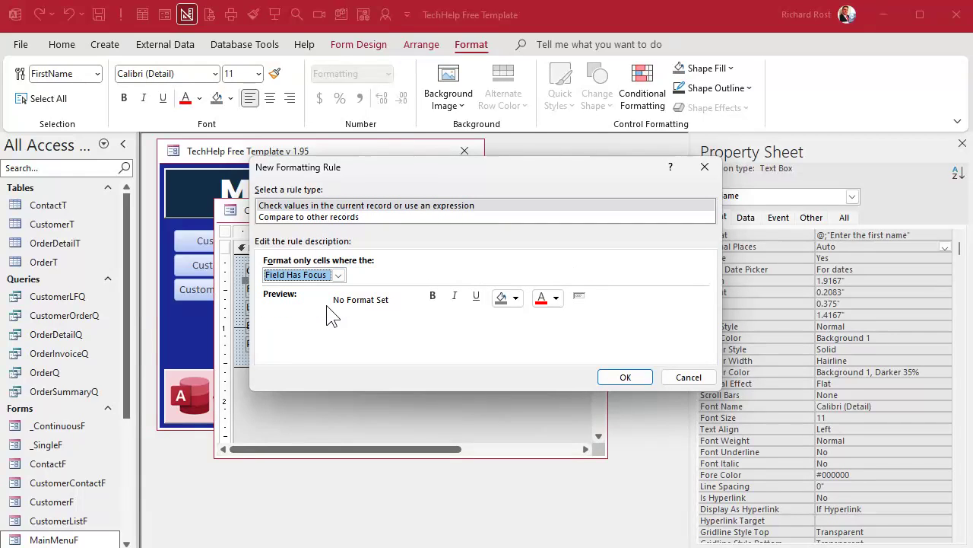
{"action": "left_click", "coordinate": [515, 299]}
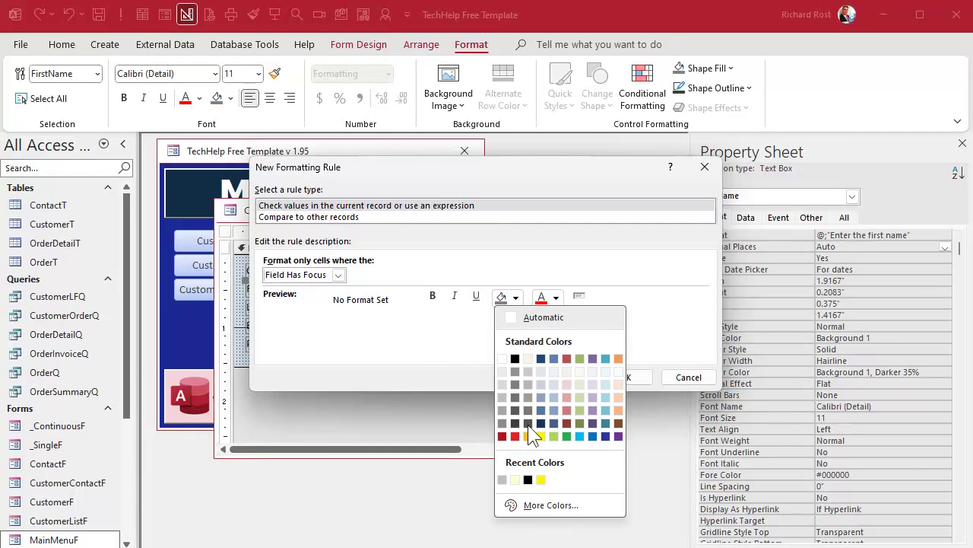
{"action": "left_click", "coordinate": [541, 436]}
{"action": "left_click", "coordinate": [556, 298]}
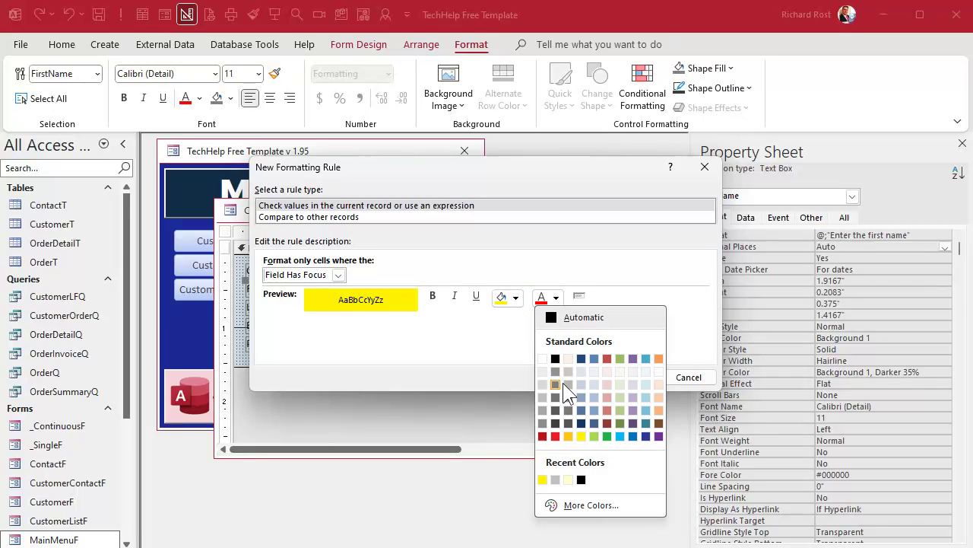
{"action": "left_click", "coordinate": [556, 358]}
{"action": "left_click", "coordinate": [617, 375]}
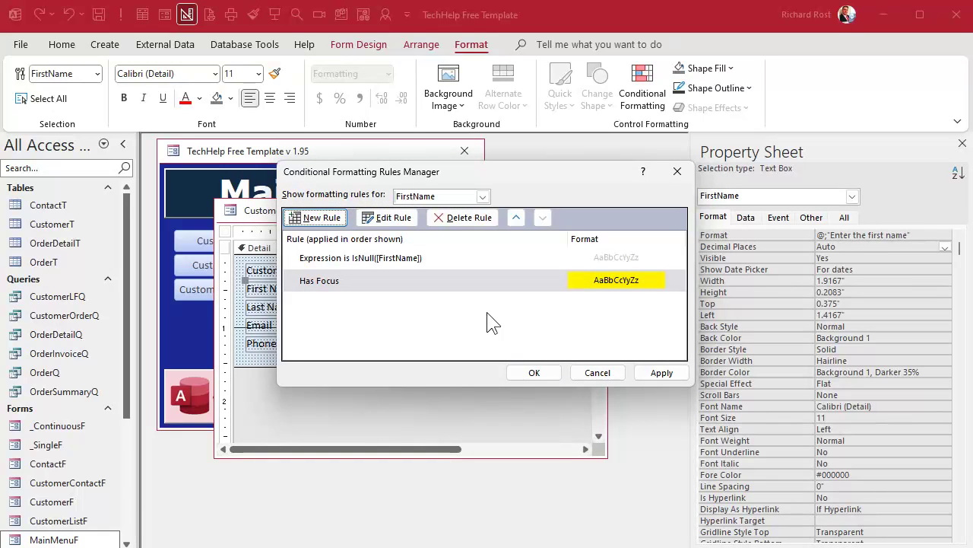
- Move the Has Focus rule above the IsNull rule and apply the rules
{"action": "left_click", "coordinate": [484, 285]}
{"action": "left_click", "coordinate": [519, 217]}
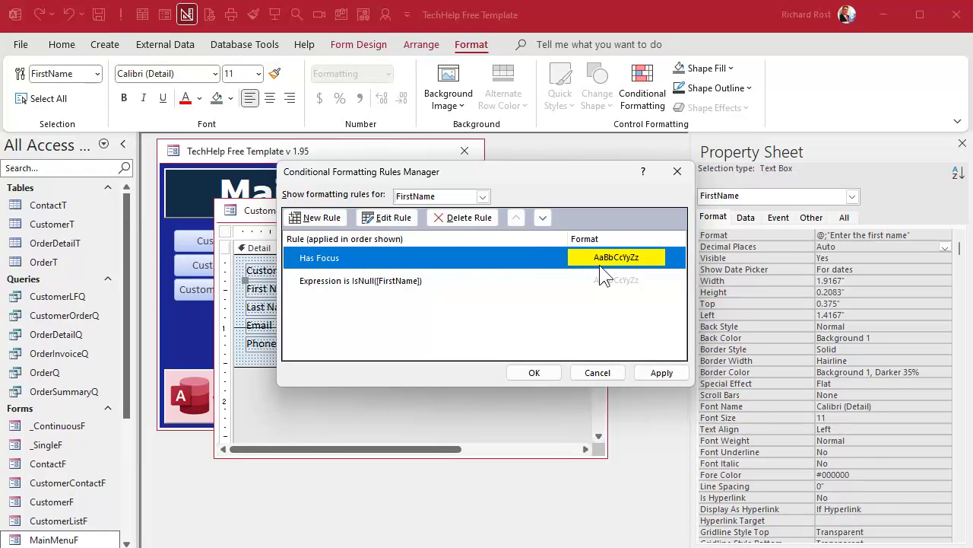
{"action": "left_click", "coordinate": [541, 372]}
{"action": "left_click", "coordinate": [539, 368]}
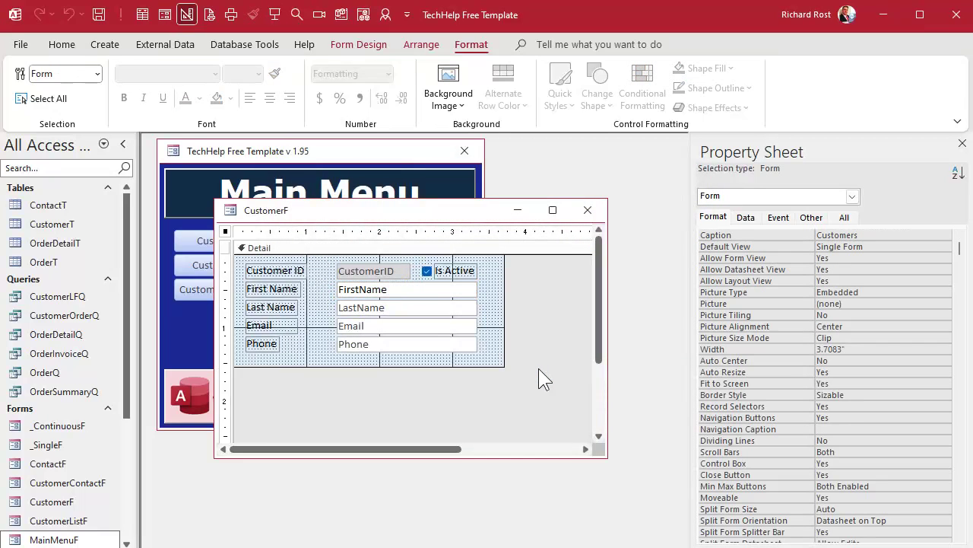
- Close design view, reopen the Customer Form, and check First Name's yellow focus highlight
{"action": "left_click", "coordinate": [588, 210]}
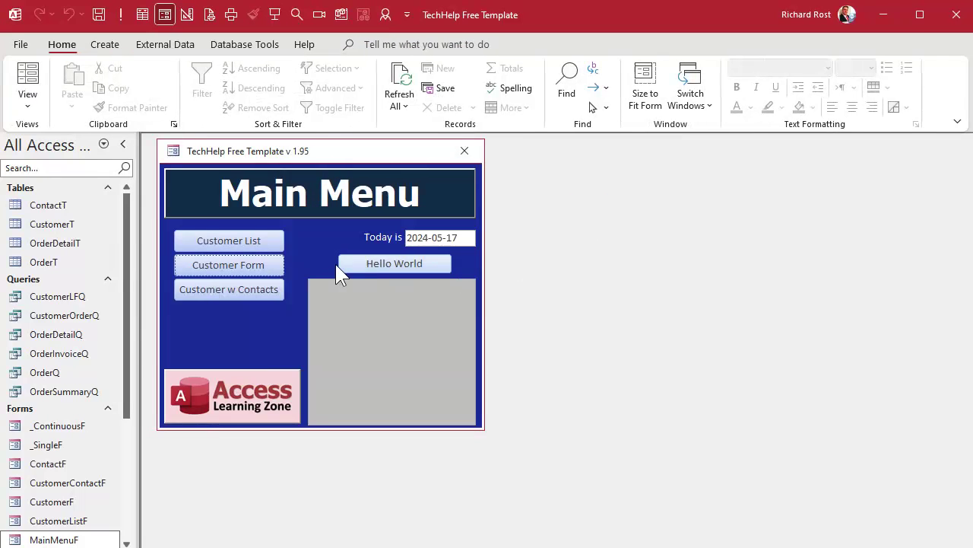
{"action": "left_click", "coordinate": [271, 271]}
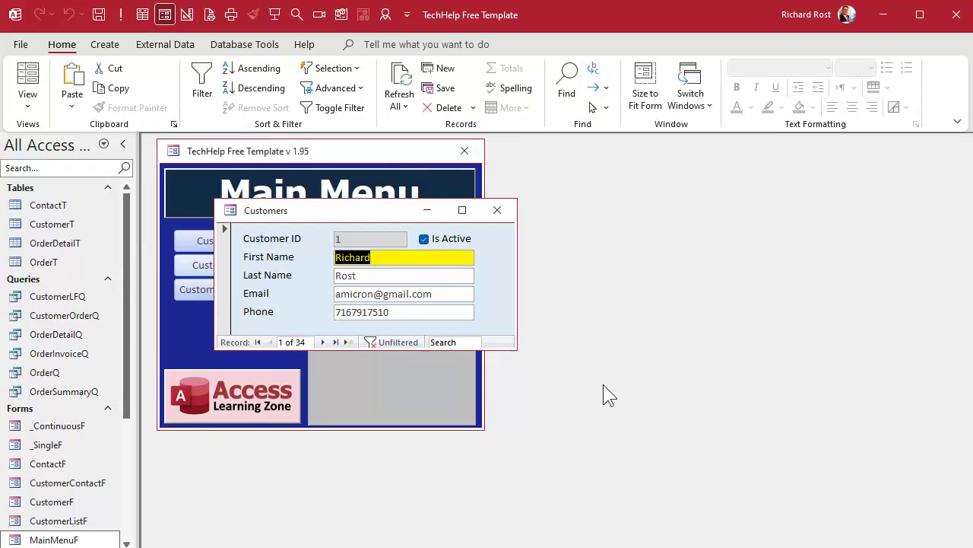
{"action": "key", "text": "Tab"}
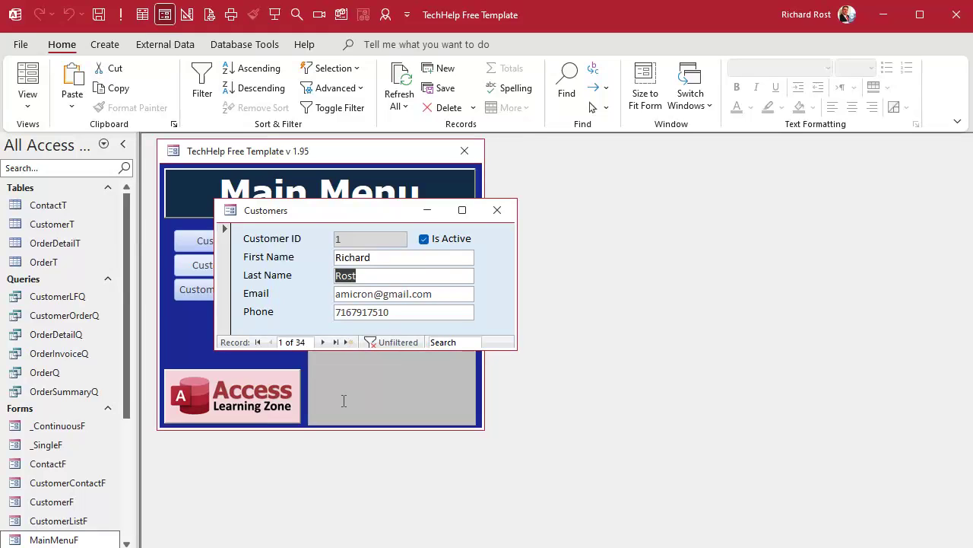
- On a blank new record, cycle focus from First Name through to Phone to check highlighting
{"action": "left_click", "coordinate": [347, 341]}
{"action": "key", "text": "Tab"}
{"action": "key", "text": "Tab"}
{"action": "key", "text": "Tab"}
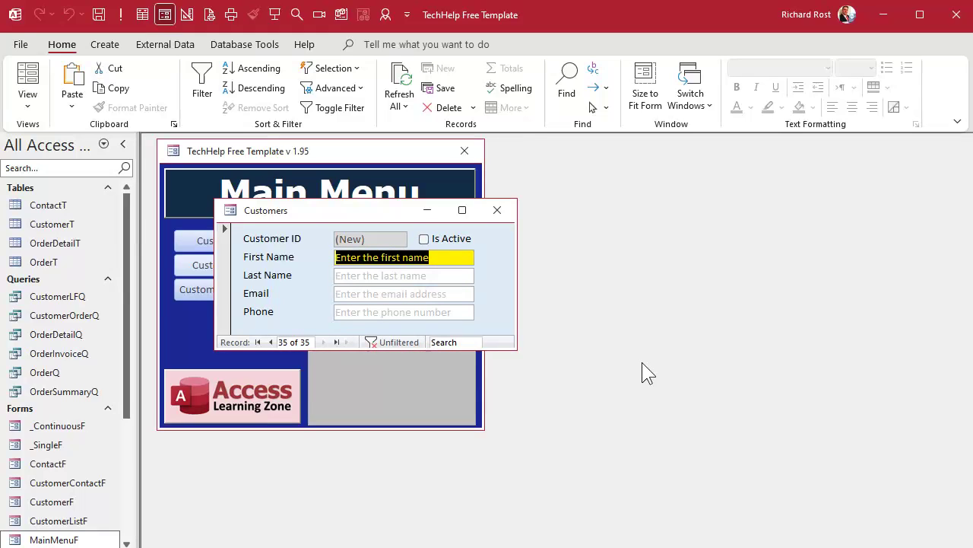
{"action": "key", "text": "Tab"}
{"action": "key", "text": "Tab"}
{"action": "key", "text": "Tab"}
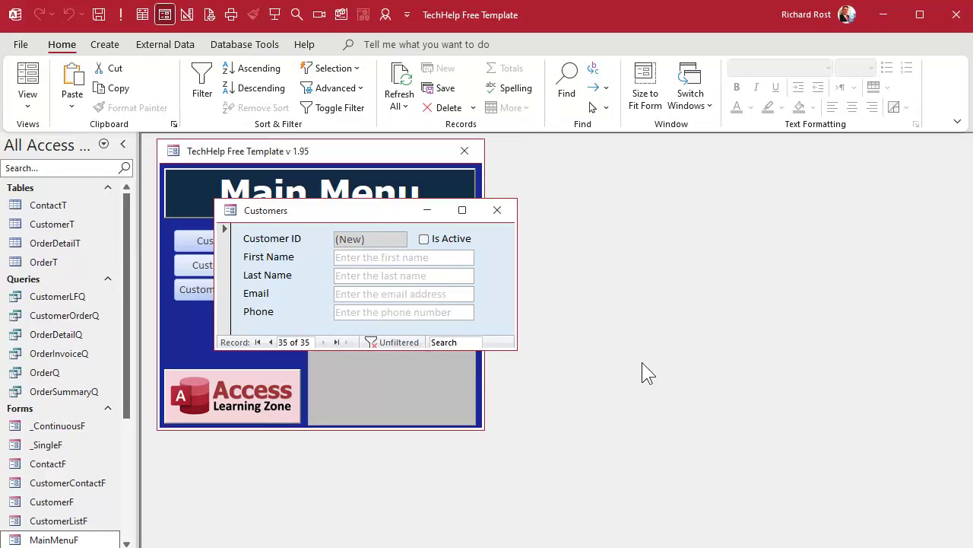
{"action": "right_click", "coordinate": [350, 213]}
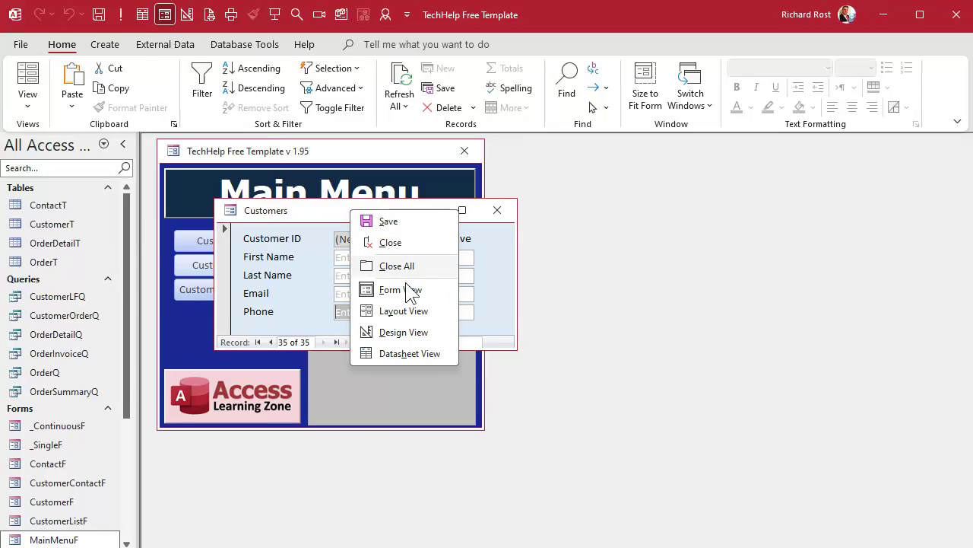
- Switch the Customers form to Design View and open conditional formatting for the LastName box
{"action": "left_click", "coordinate": [401, 332]}
{"action": "left_click_drag", "start_coordinate": [514, 344], "coordinate": [572, 441]}
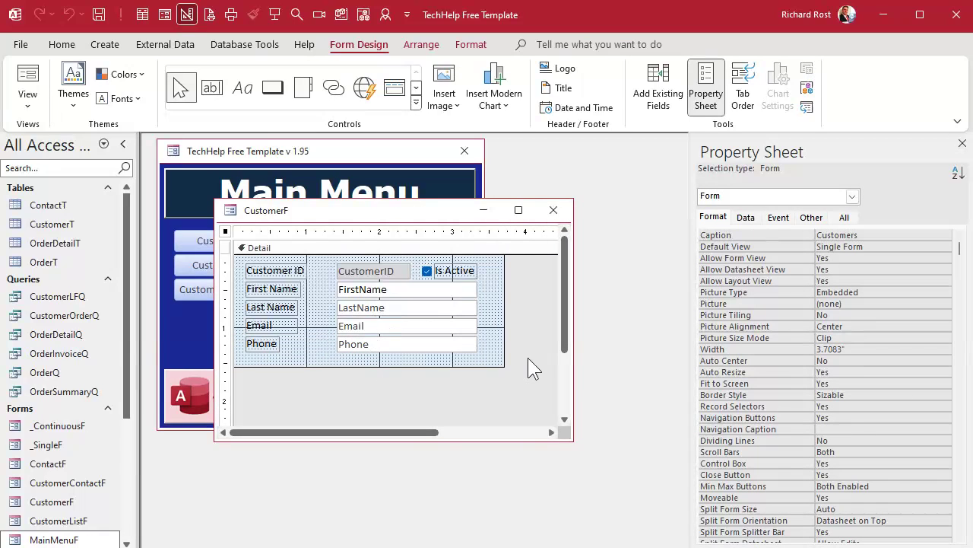
{"action": "left_click", "coordinate": [412, 302]}
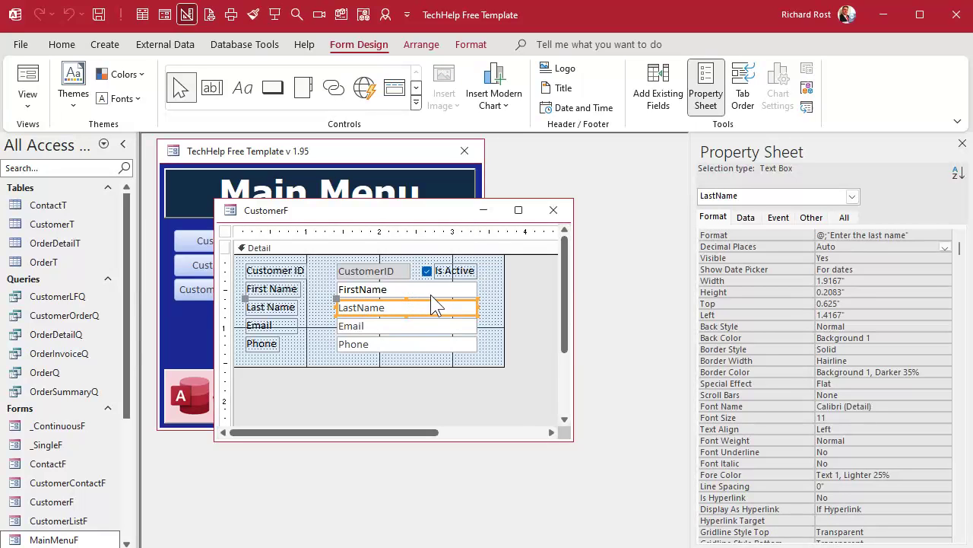
{"action": "left_click", "coordinate": [468, 45]}
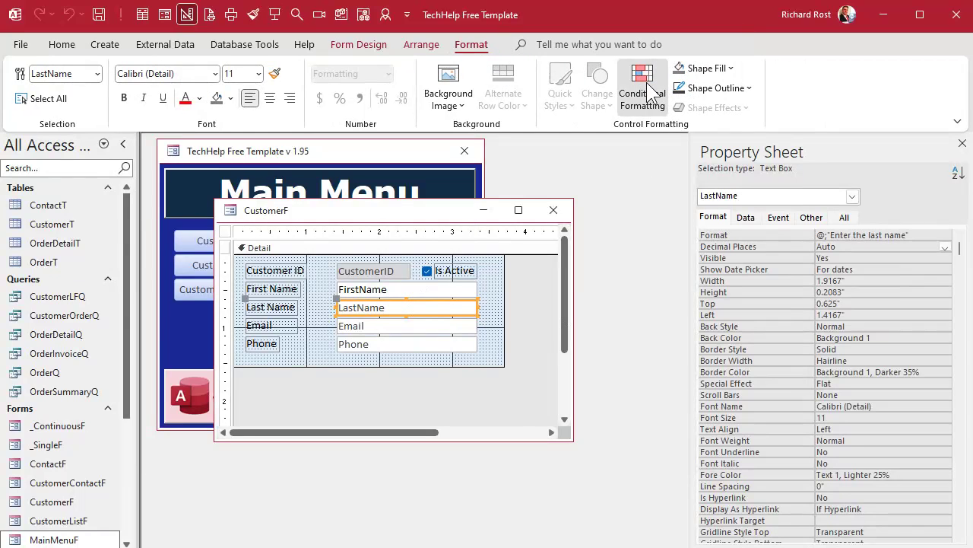
{"action": "left_click", "coordinate": [641, 87]}
- Add a Field Has Focus rule with yellow background and black font for LastName
{"action": "left_click", "coordinate": [314, 218]}
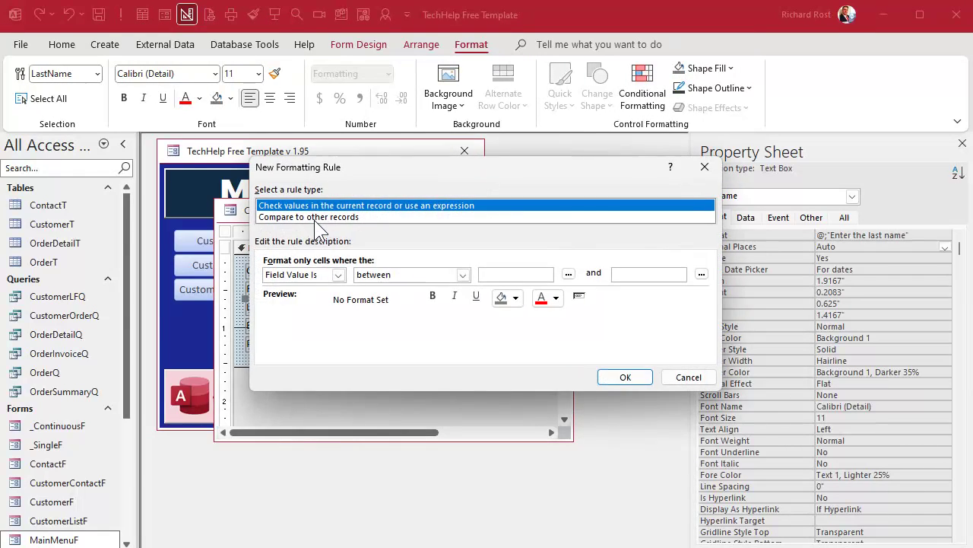
{"action": "left_click", "coordinate": [338, 276]}
{"action": "left_click", "coordinate": [327, 311]}
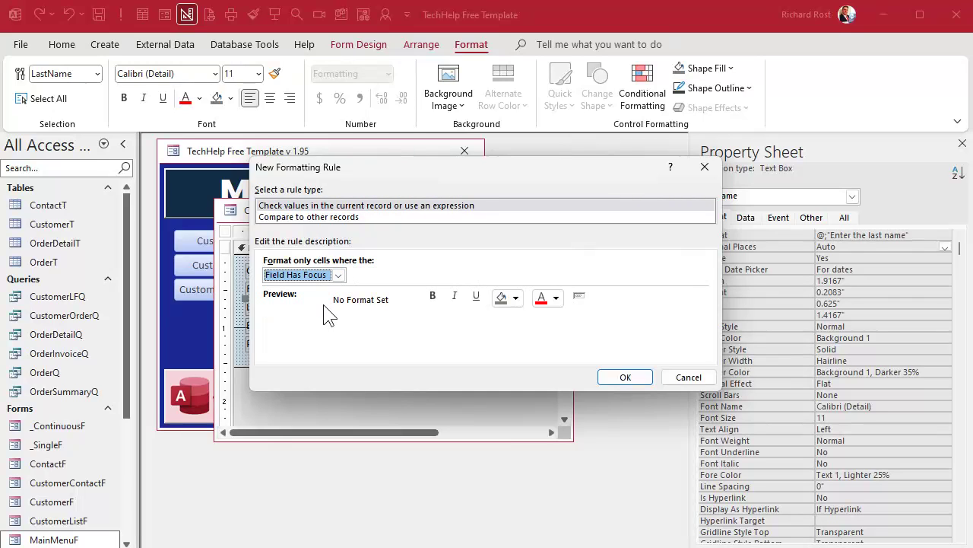
{"action": "left_click", "coordinate": [514, 299]}
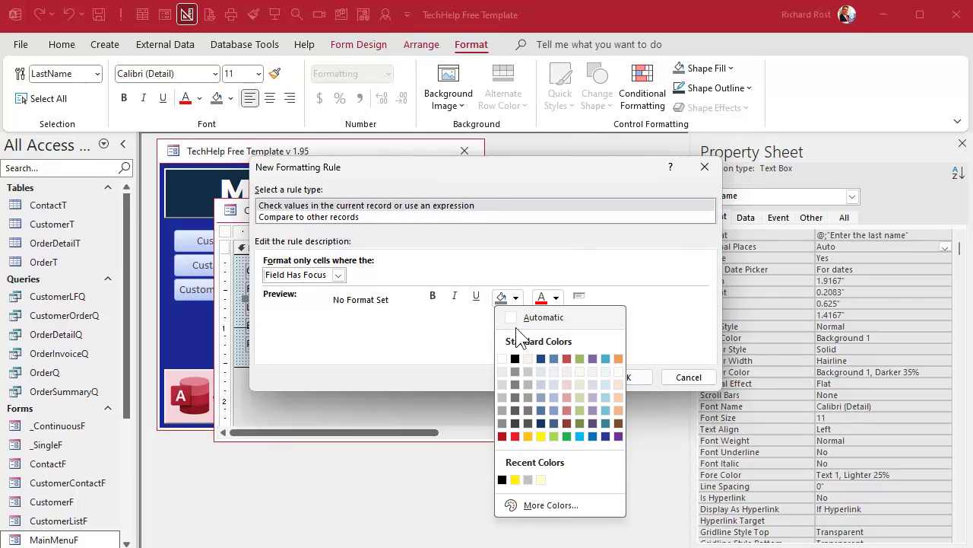
{"action": "left_click", "coordinate": [541, 435]}
{"action": "left_click", "coordinate": [556, 297]}
{"action": "left_click", "coordinate": [554, 358]}
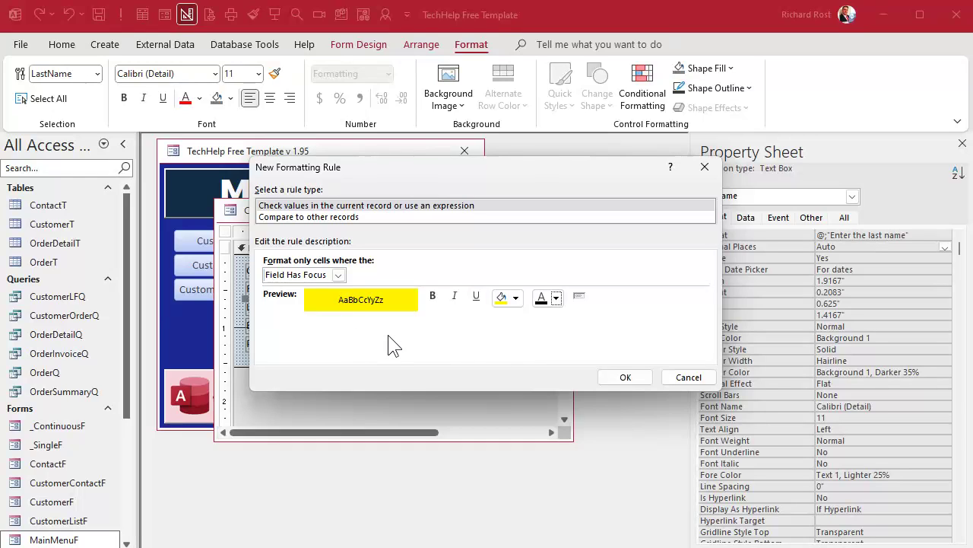
{"action": "left_click", "coordinate": [625, 378]}
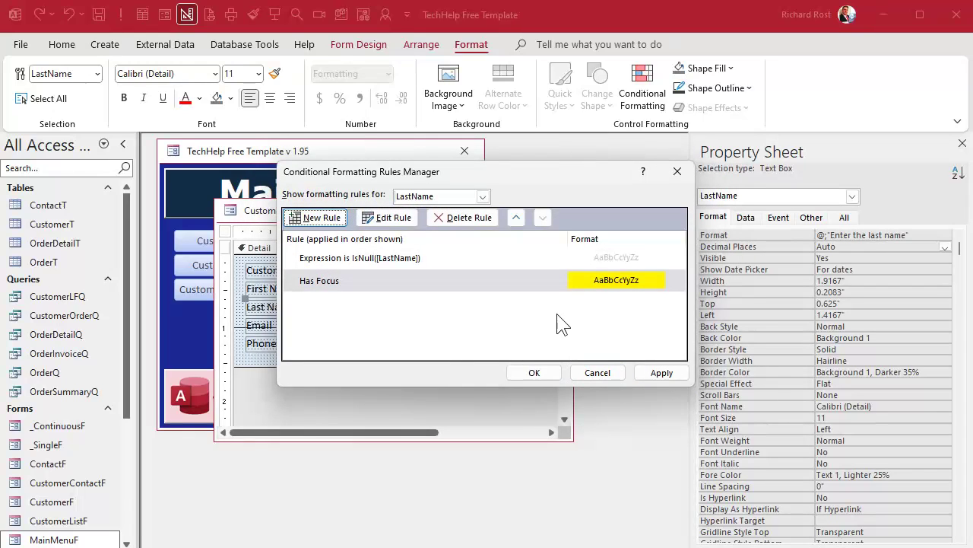
- Move the Has Focus rule above the empty-field rule, apply it, and close design view
{"action": "left_click", "coordinate": [380, 283]}
{"action": "left_click", "coordinate": [517, 218]}
{"action": "left_click", "coordinate": [540, 372]}
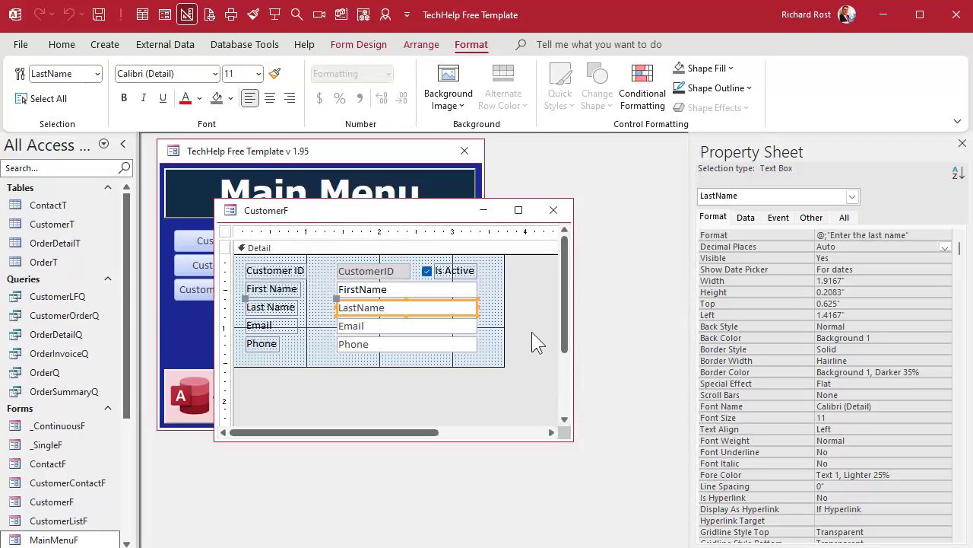
{"action": "key", "text": "Tab"}
{"action": "key", "text": "Tab"}
{"action": "left_click", "coordinate": [535, 312]}
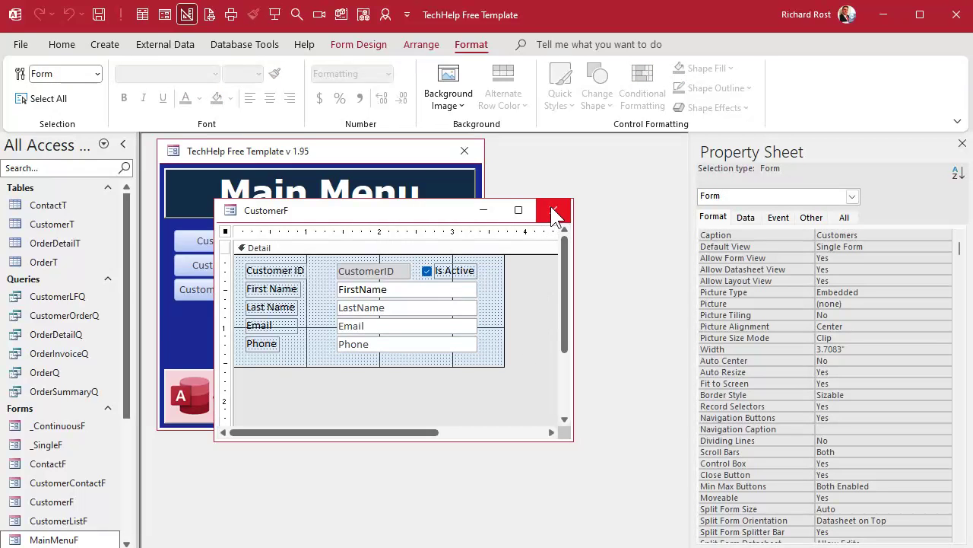
{"action": "left_click", "coordinate": [554, 213]}
- Open the Customer Form, go to the last record, and focus the First Name box
{"action": "left_click", "coordinate": [245, 267]}
{"action": "key", "text": "Tab"}
{"action": "key", "text": "Tab"}
{"action": "key", "text": "Tab"}
{"action": "key", "text": "Tab"}
{"action": "key", "text": "Tab"}
{"action": "key", "text": "Tab"}
{"action": "key", "text": "Tab"}
{"action": "key", "text": "Tab"}
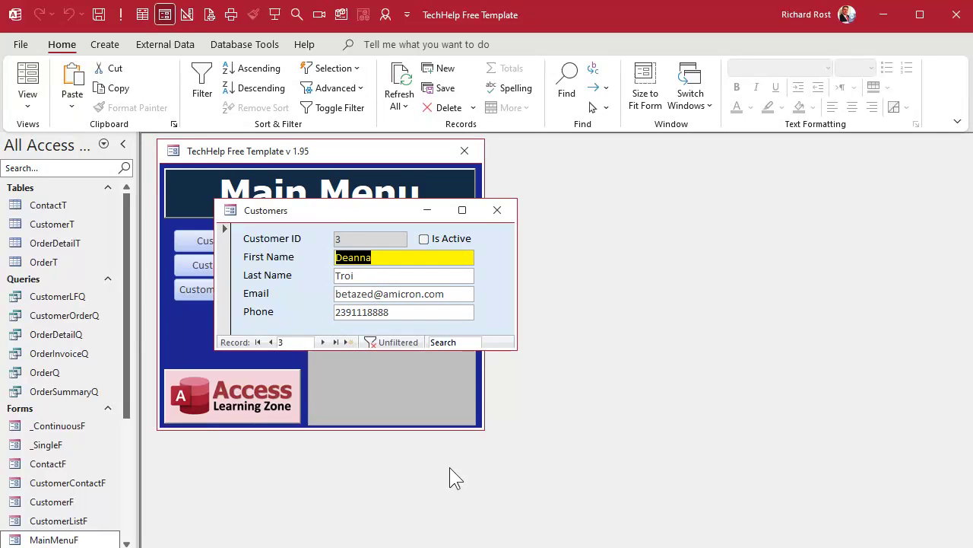
{"action": "key", "text": "Tab"}
{"action": "key", "text": "Tab"}
{"action": "key", "text": "Tab"}
{"action": "left_click", "coordinate": [336, 342]}
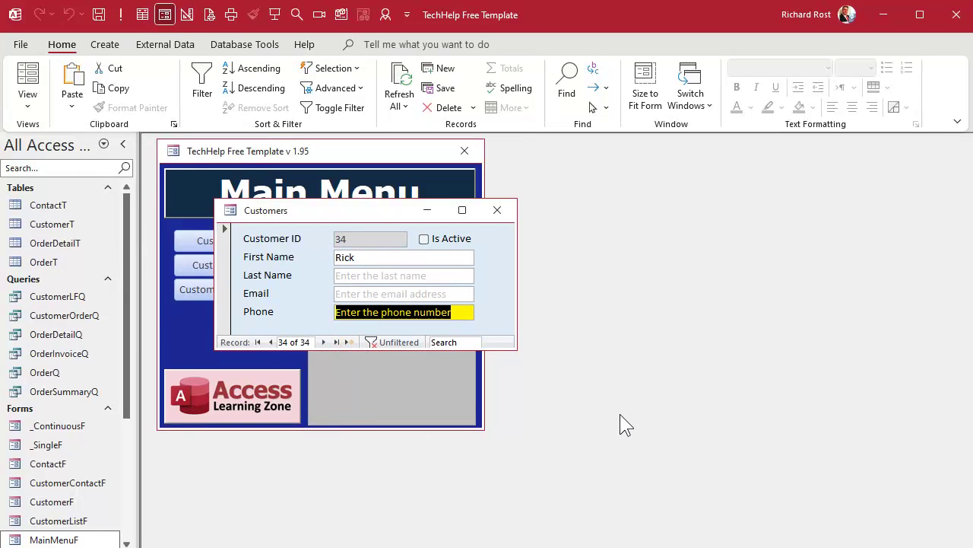
{"action": "key", "text": "shift+Tab"}
{"action": "key", "text": "shift+Tab"}
{"action": "key", "text": "shift+Tab"}
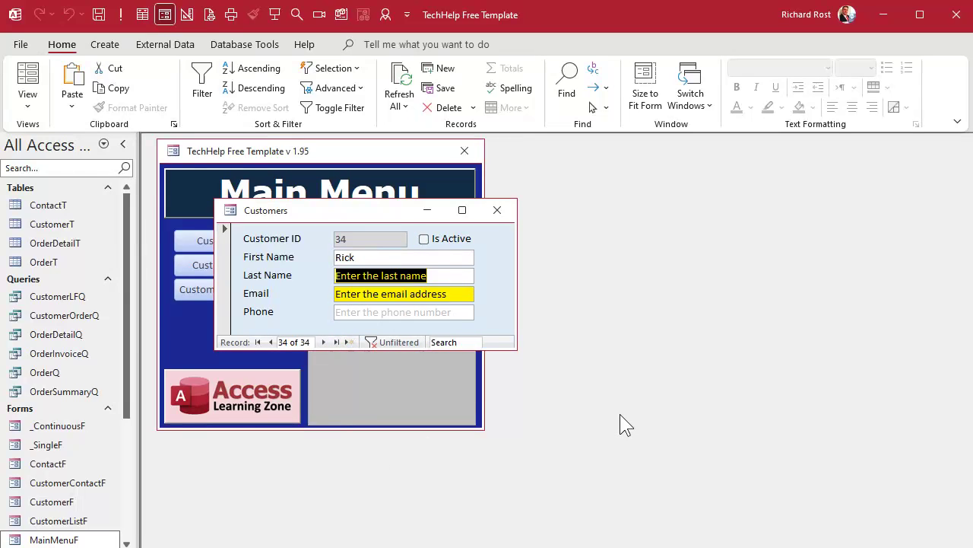
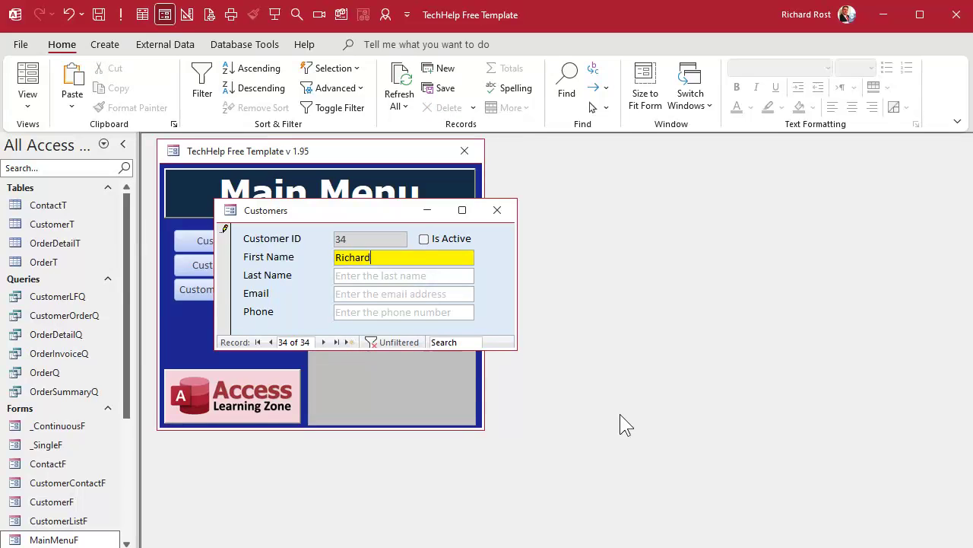
- Enter the customer's first name, last name, email and phone number, then tab out to save
{"action": "key", "text": "Tab"}
{"action": "key", "text": "Tab"}
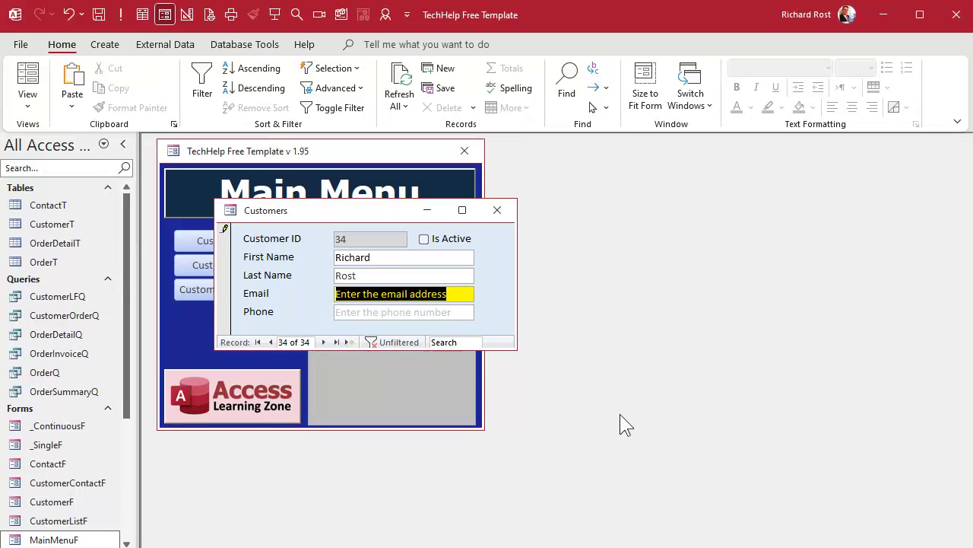
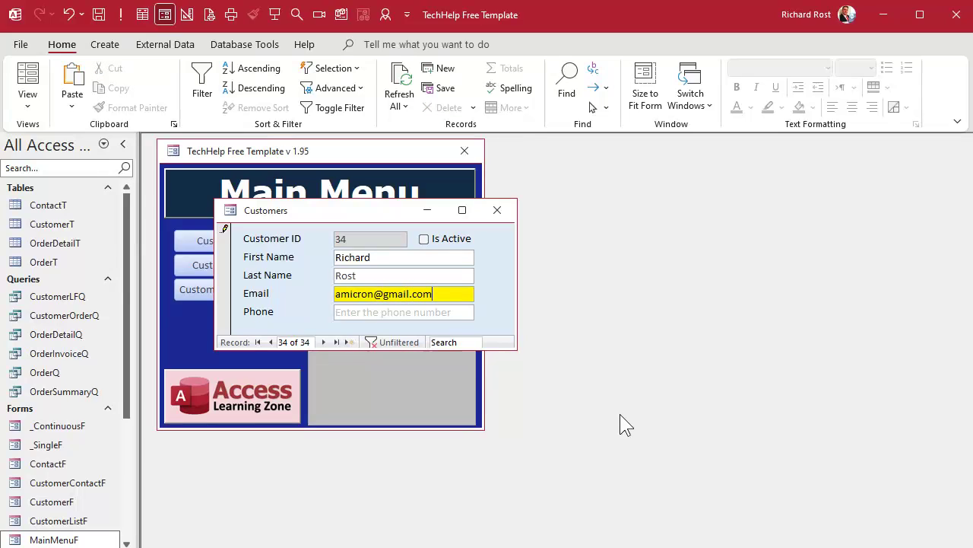
{"action": "key", "text": "Tab"}
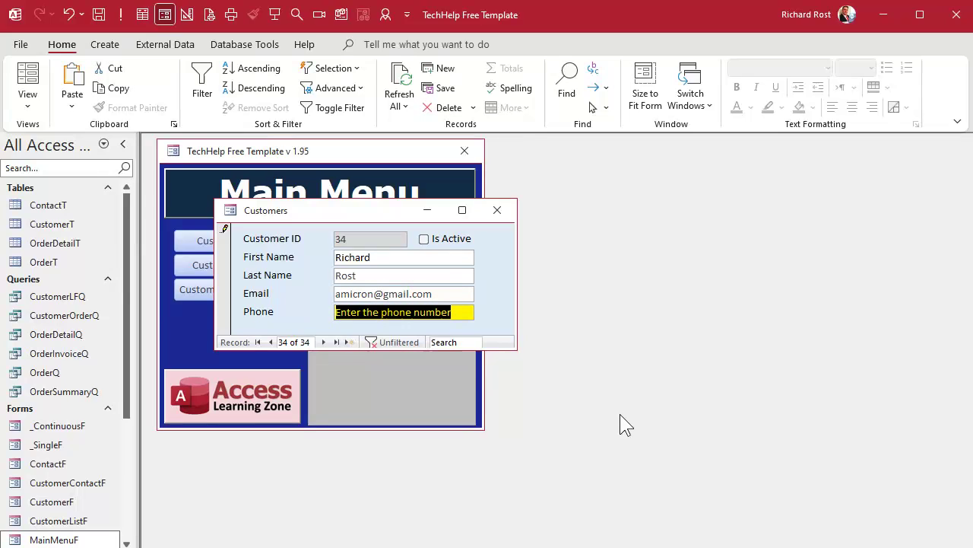
{"action": "type", "text": "5557774444"}
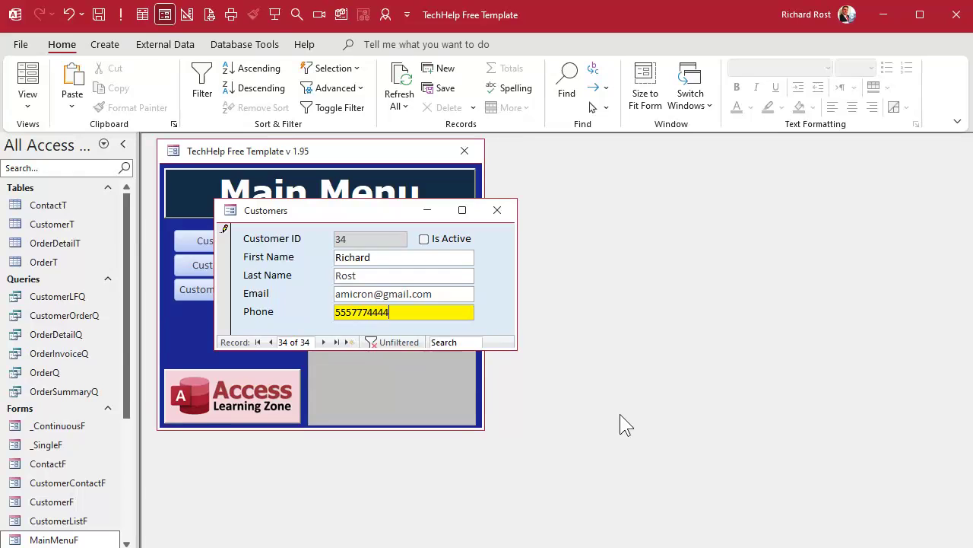
{"action": "key", "text": "Tab"}
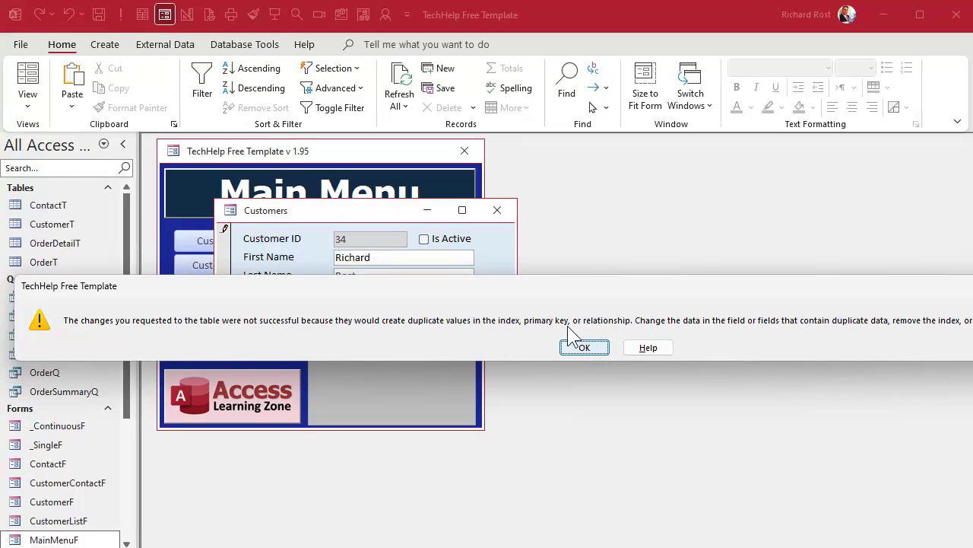
- Dismiss the duplicate-values error and edit the email to a unique address to save record 34
{"action": "left_click", "coordinate": [584, 347]}
{"action": "left_click", "coordinate": [431, 295]}
{"action": "key", "text": "Left"}
{"action": "key", "text": "Left"}
{"action": "key", "text": "Left"}
{"action": "key", "text": "Left"}
{"action": "key", "text": "Left"}
{"action": "key", "text": "Left"}
{"action": "key", "text": "Left"}
{"action": "key", "text": "Left"}
{"action": "key", "text": "Left"}
{"action": "key", "text": "Left"}
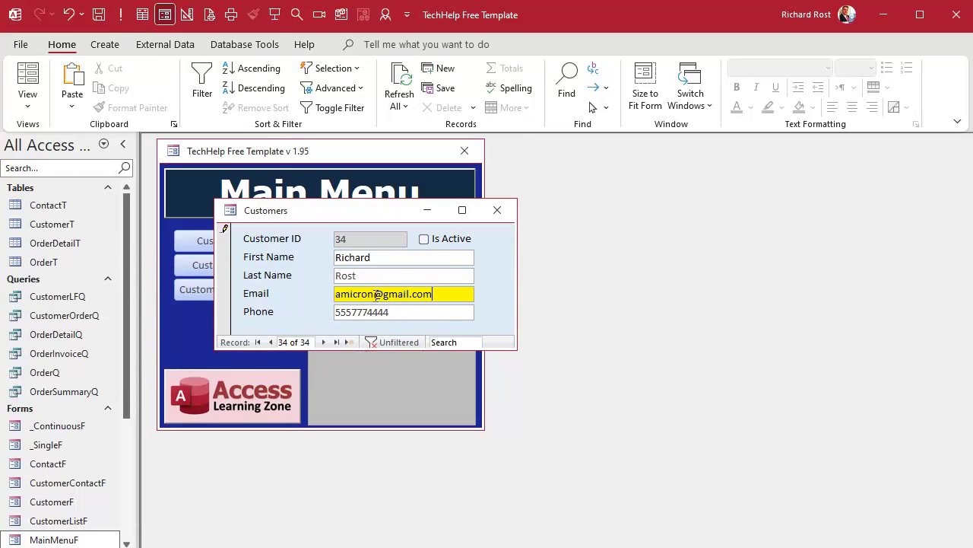
{"action": "key", "text": "Tab"}
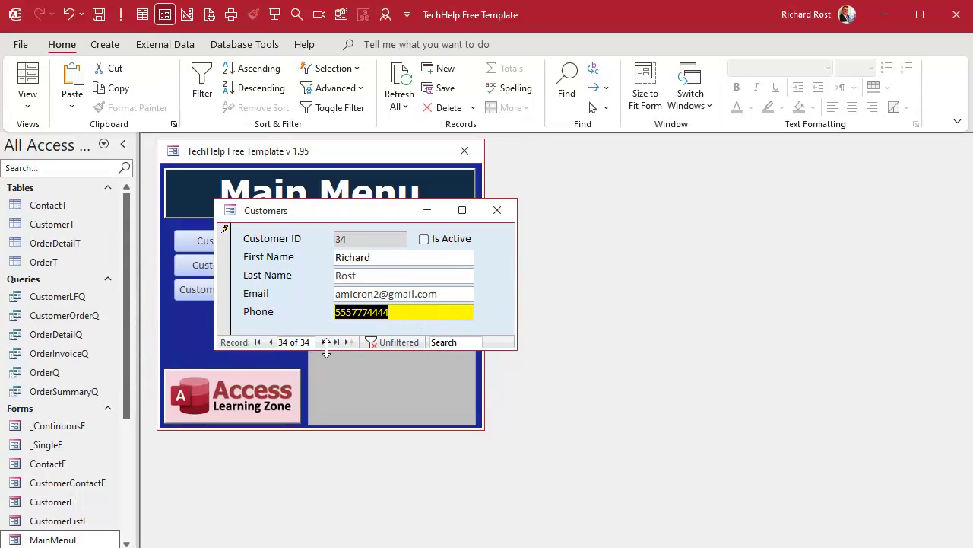
- Check gray prompts on a blank new record and yellow focus on record 34's fields, then browse back
{"action": "left_click", "coordinate": [324, 342]}
{"action": "left_click", "coordinate": [271, 342]}
{"action": "left_click", "coordinate": [446, 293]}
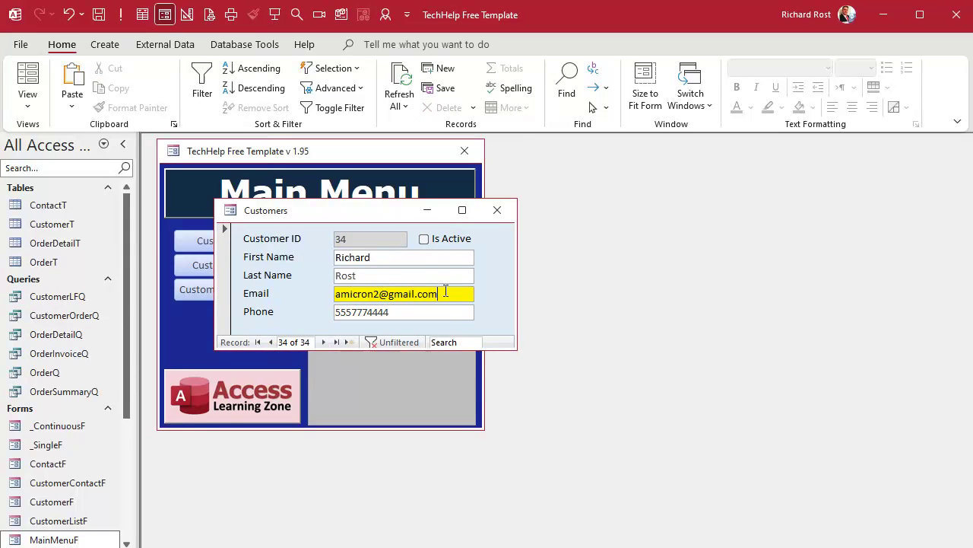
{"action": "left_click", "coordinate": [390, 276]}
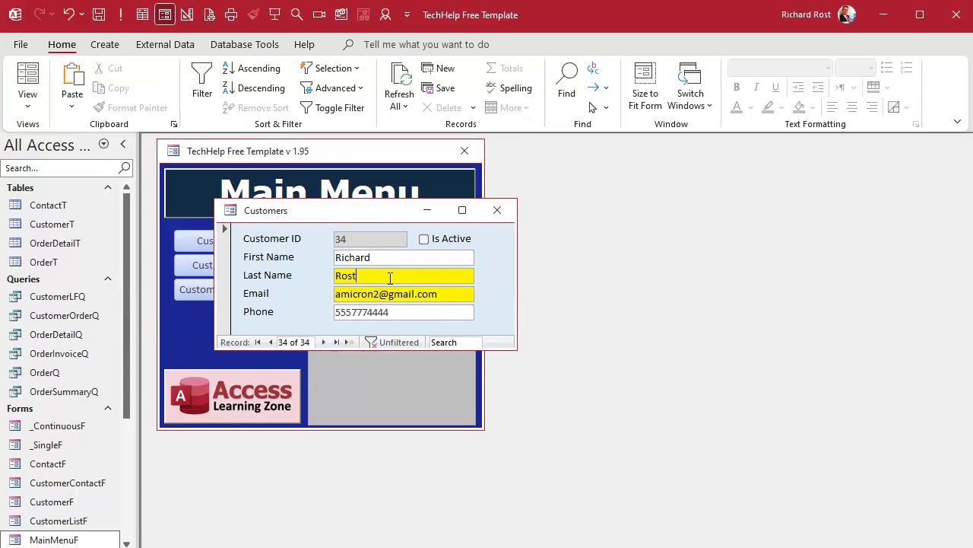
{"action": "left_click", "coordinate": [393, 259]}
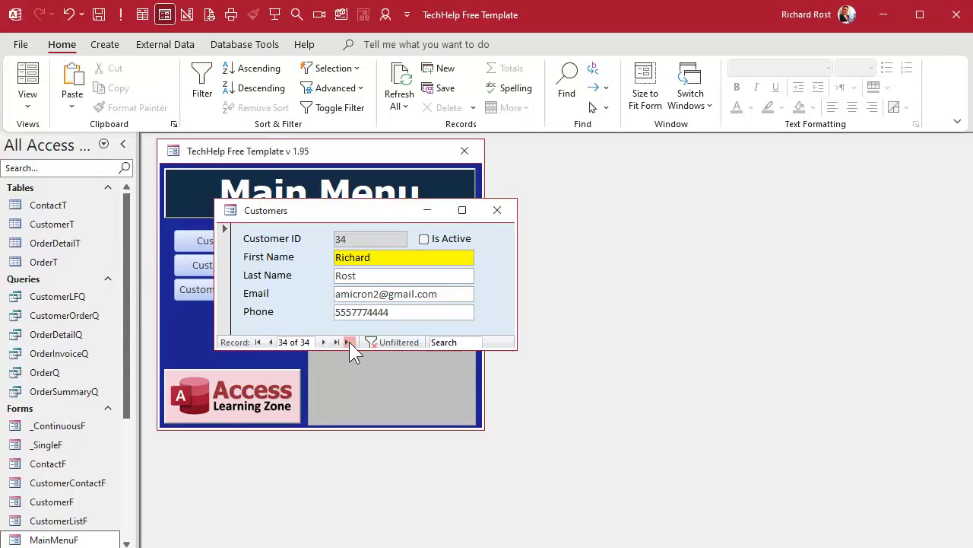
{"action": "left_click", "coordinate": [349, 342]}
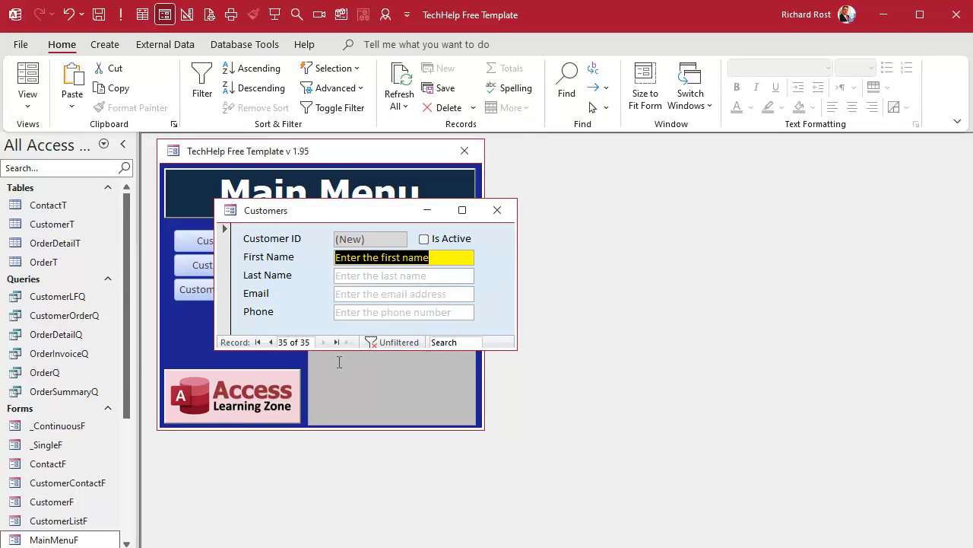
{"action": "left_click", "coordinate": [270, 342]}
{"action": "left_click", "coordinate": [270, 341]}
- Step back one more record and close the Customers form with Ctrl+W
{"action": "left_click", "coordinate": [270, 342]}
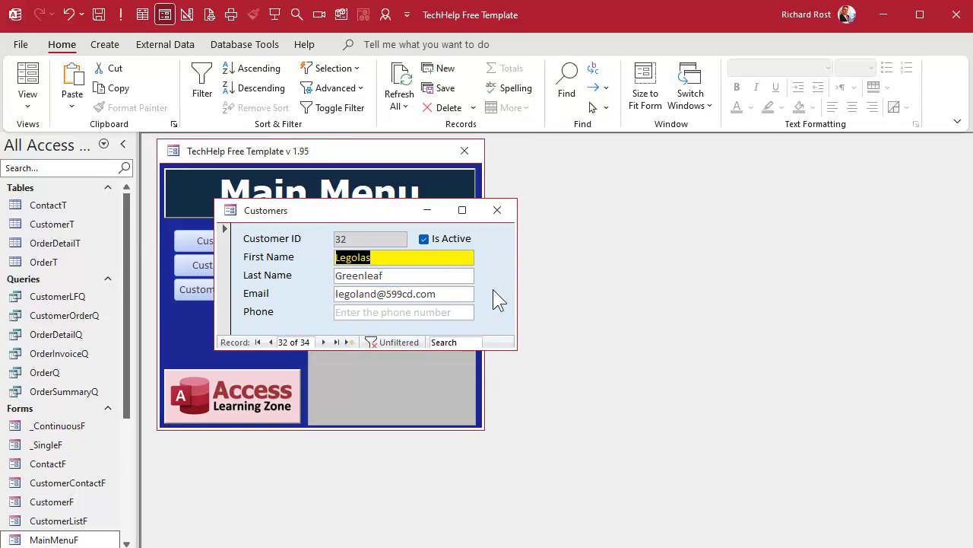
{"action": "key", "text": "ctrl+w"}
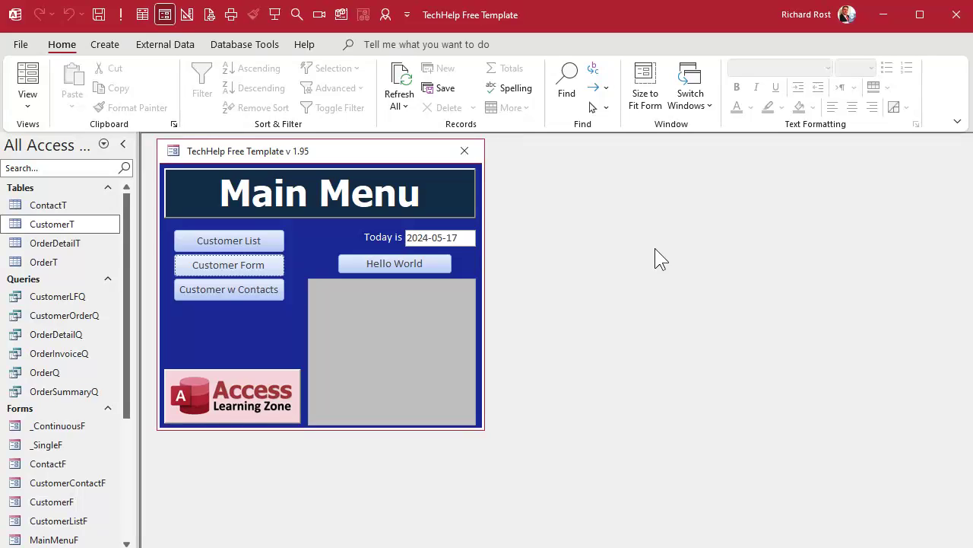
- Open the full Customers form and tab through First Name, Last Name, Email, Phone and Address, watching the hint label
{"action": "left_click", "coordinate": [242, 264]}
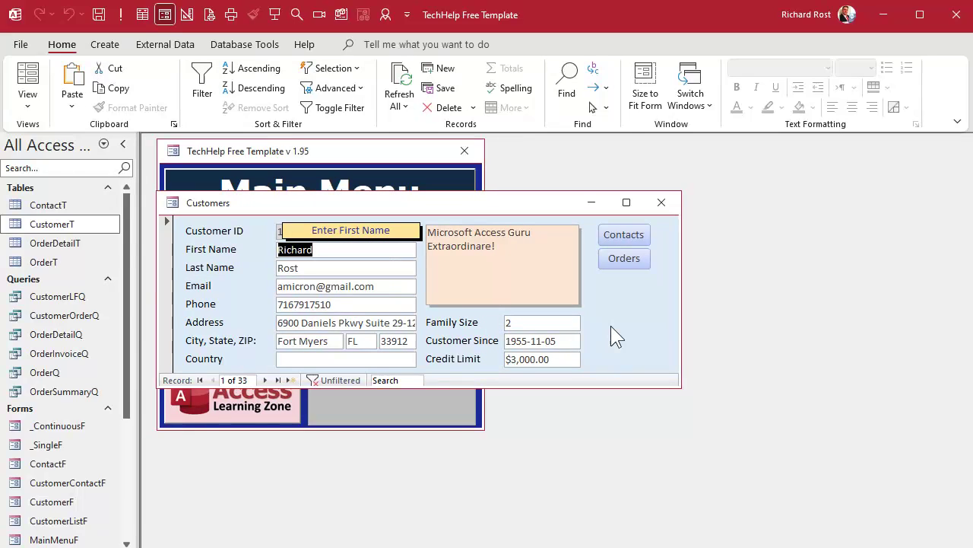
{"action": "key", "text": "Tab"}
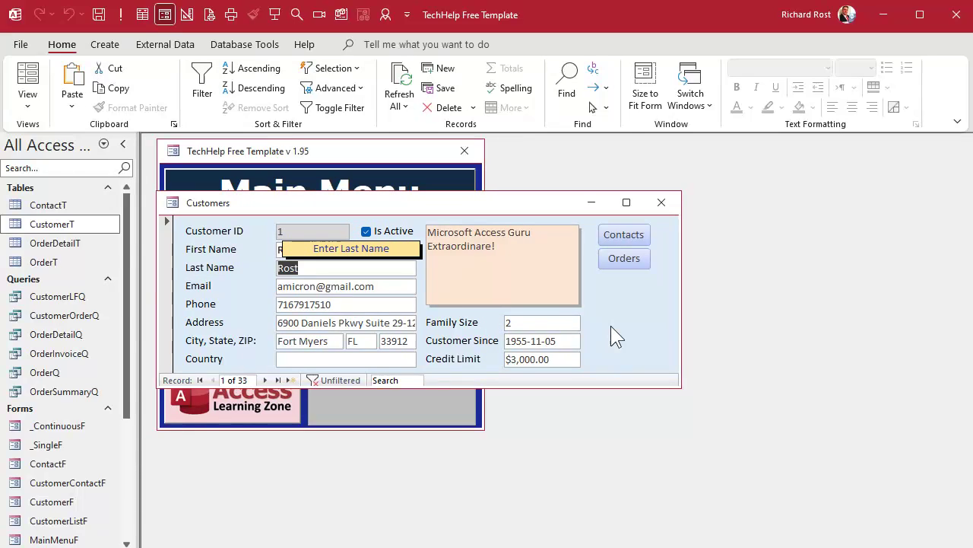
{"action": "key", "text": "Tab"}
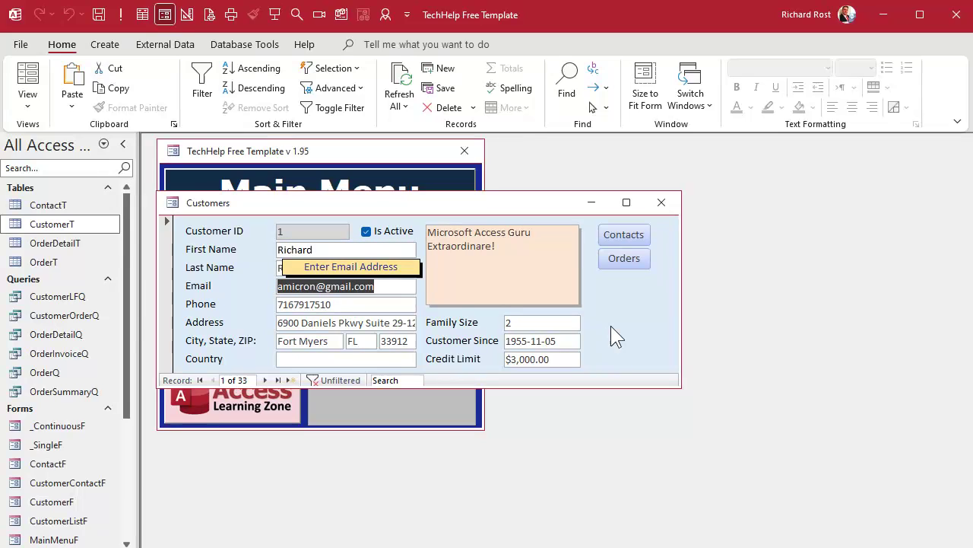
{"action": "key", "text": "Tab"}
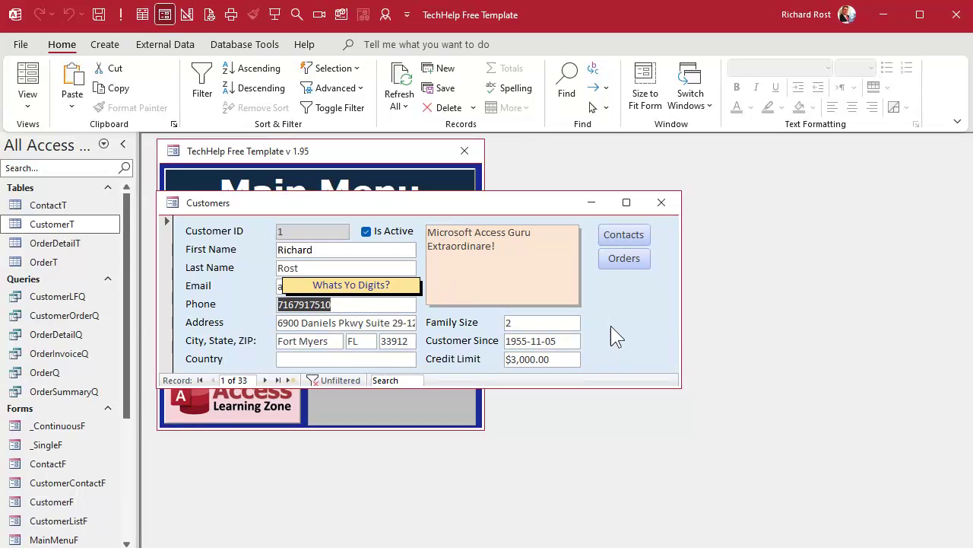
{"action": "key", "text": "Tab"}
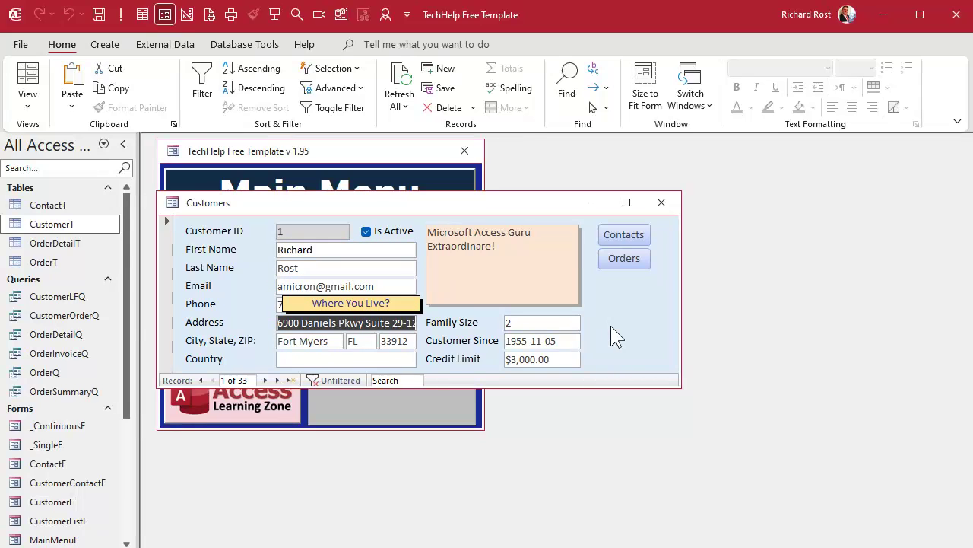
{"action": "key", "text": "shift+Tab"}
{"action": "key", "text": "shift+Tab"}
{"action": "key", "text": "shift+Tab"}
{"action": "key", "text": "shift+Tab"}
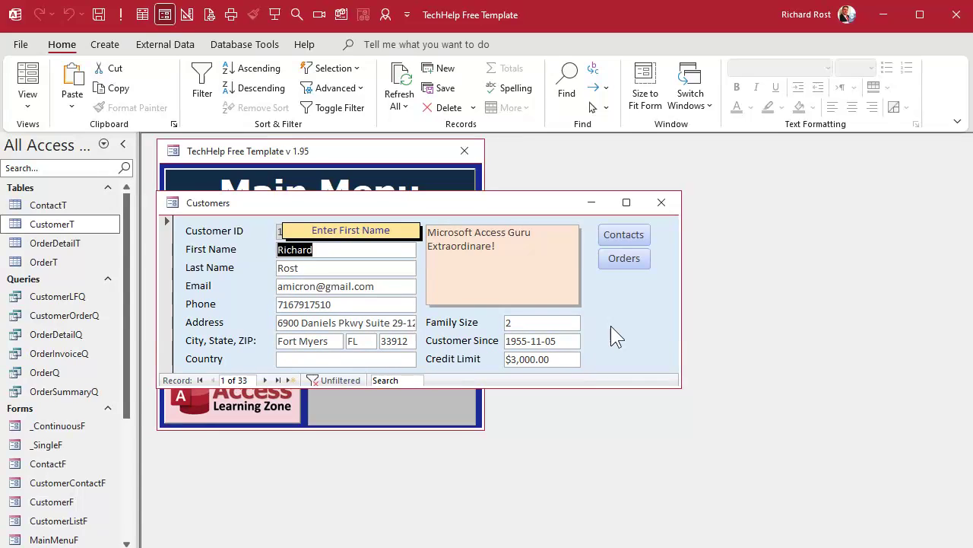
{"action": "key", "text": "Tab"}
{"action": "key", "text": "Tab"}
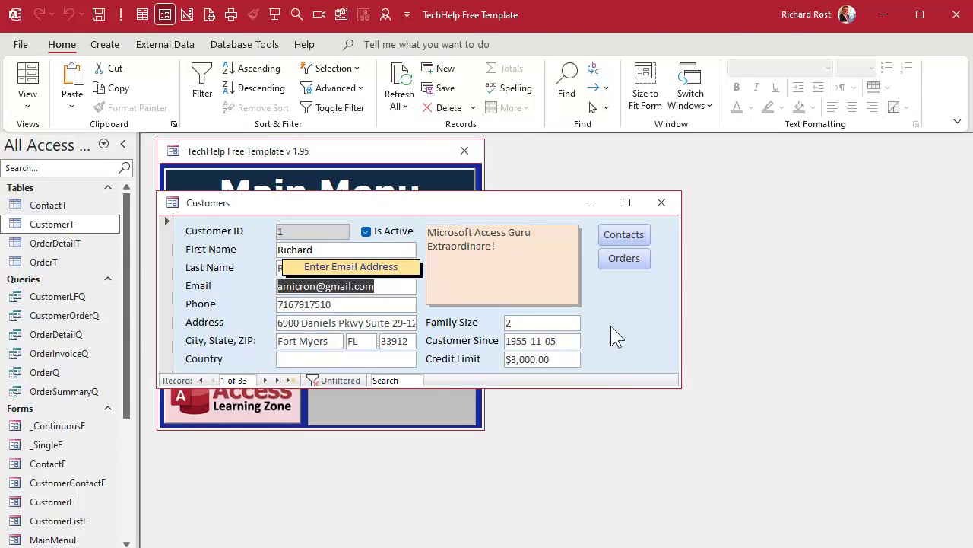